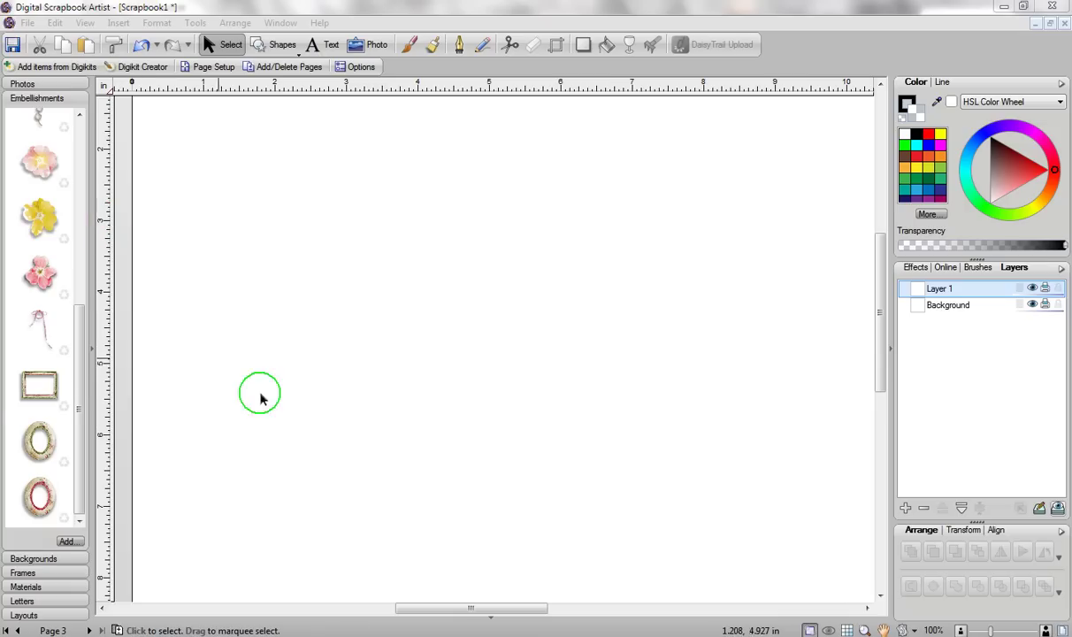
Place the rectangular frame, the green-rimmed oval frame and the red-rimmed oval frame so the ovals overlap the rectangle's right side.
left_click_drag(39, 384, 302, 375)
left_click_drag(39, 439, 607, 288)
left_click_drag(38, 495, 619, 433)
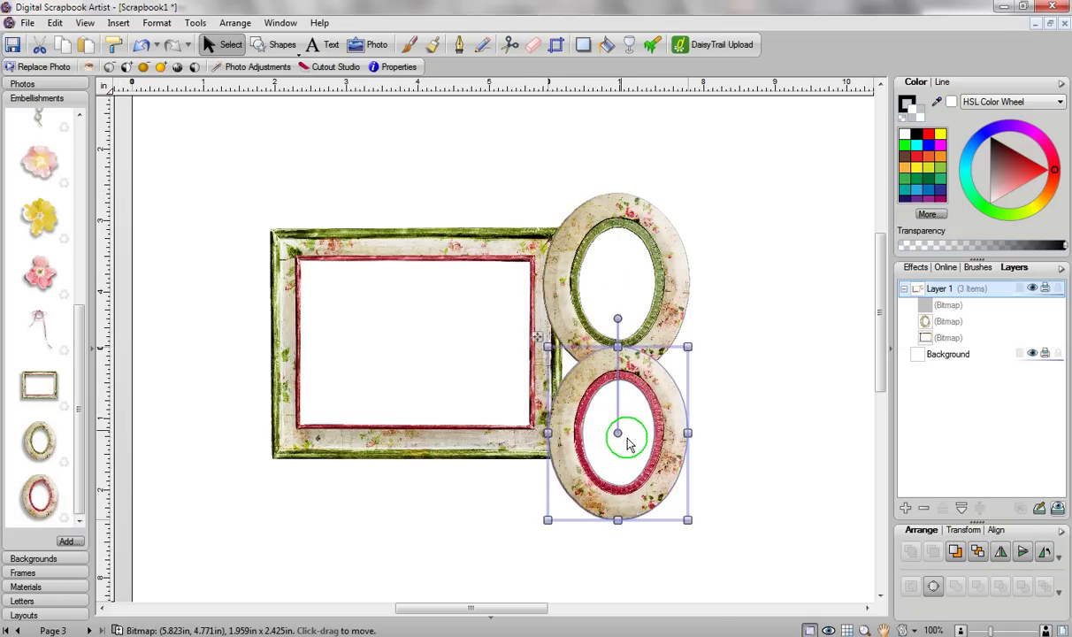
Decorate the rectangular frame's upper-left corner with a pink flower, a yellow flower and the trailing pink ribbon bow.
left_click(57, 321)
left_click_drag(55, 269, 323, 238)
left_click_drag(279, 280, 287, 266)
left_click(39, 217)
left_click_drag(40, 216, 292, 258)
left_click(54, 318)
left_click_drag(53, 319, 302, 302)
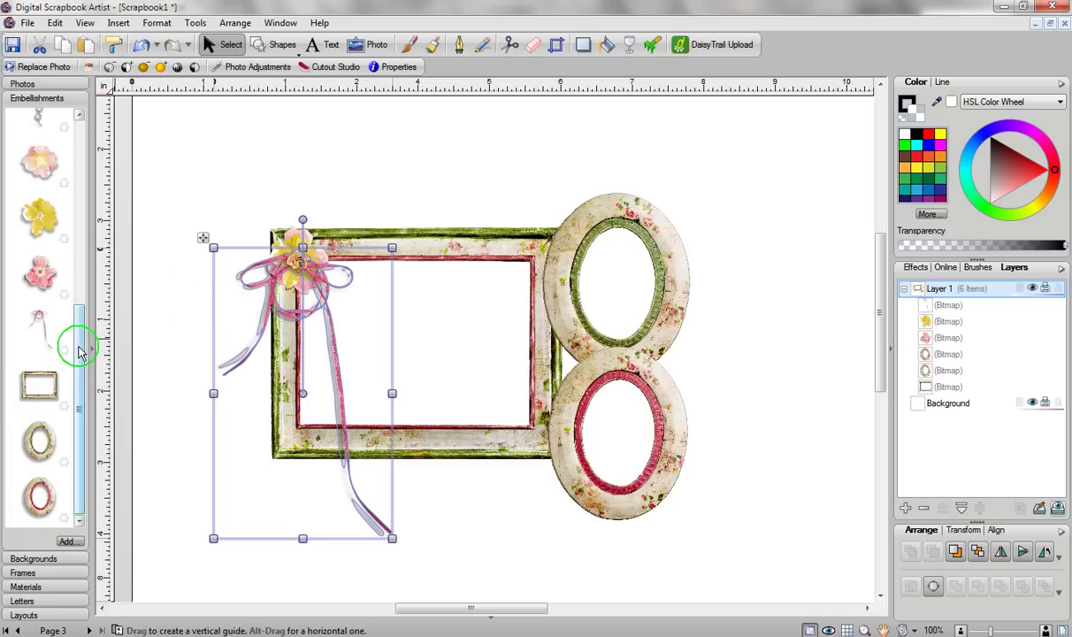
Add the rose bouquet, shrink it and position it where the rectangular frame meets the two ovals.
scroll(89, 336, "up", 6)
left_click_drag(74, 237, 482, 369)
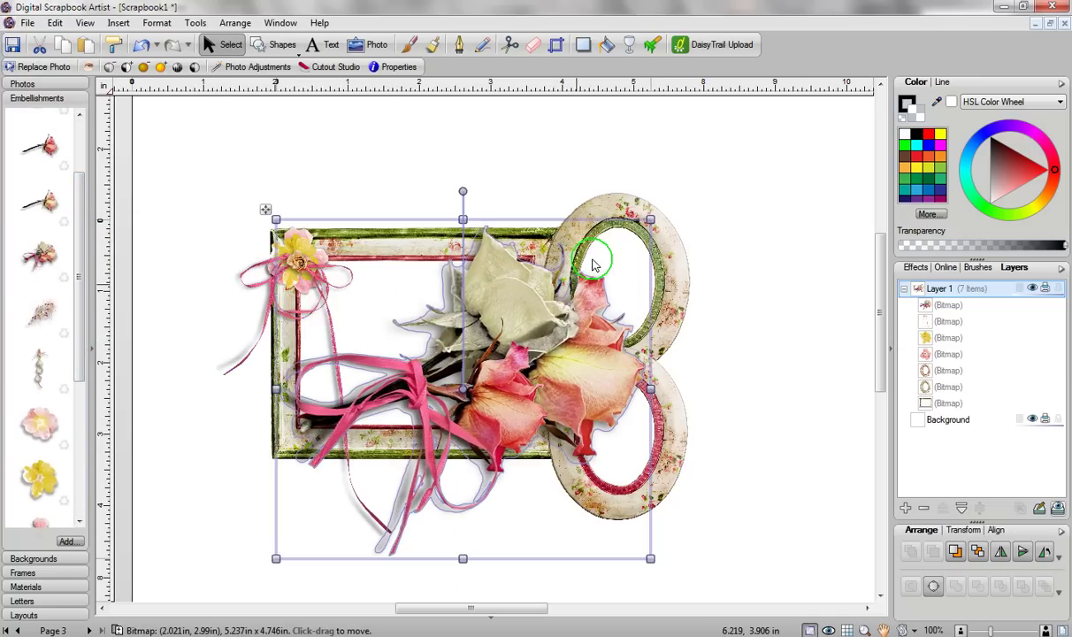
left_click_drag(630, 214, 502, 356)
left_click_drag(402, 407, 519, 379)
left_click(770, 383)
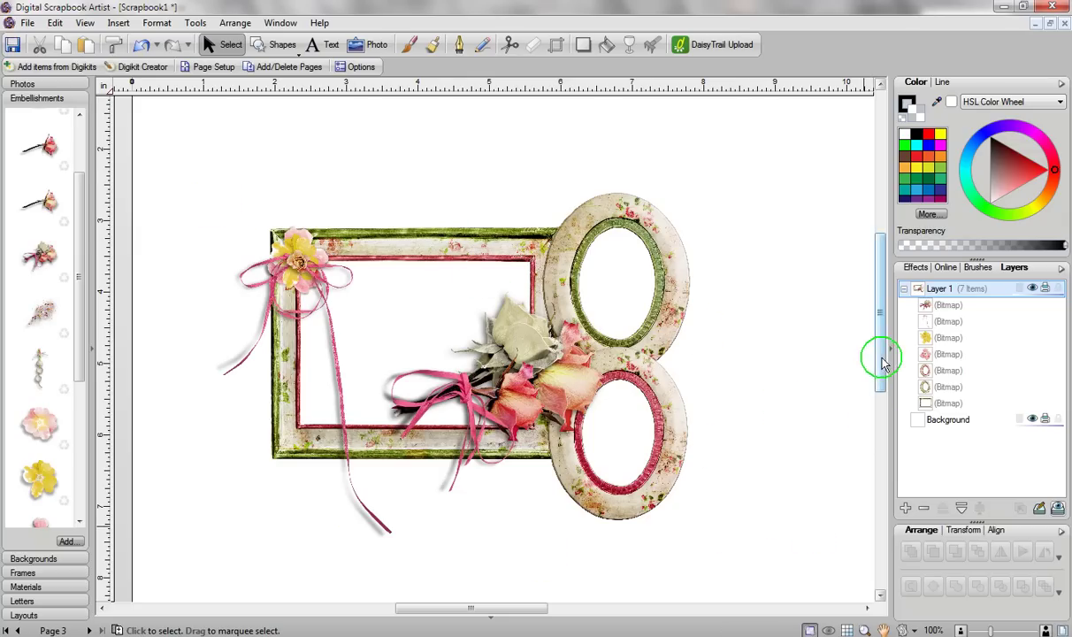
Convert all seven frame and flower items into one 300 dpi, 24-bit bitmap with transparency and anti-aliasing.
left_click_drag(883, 354, 883, 376)
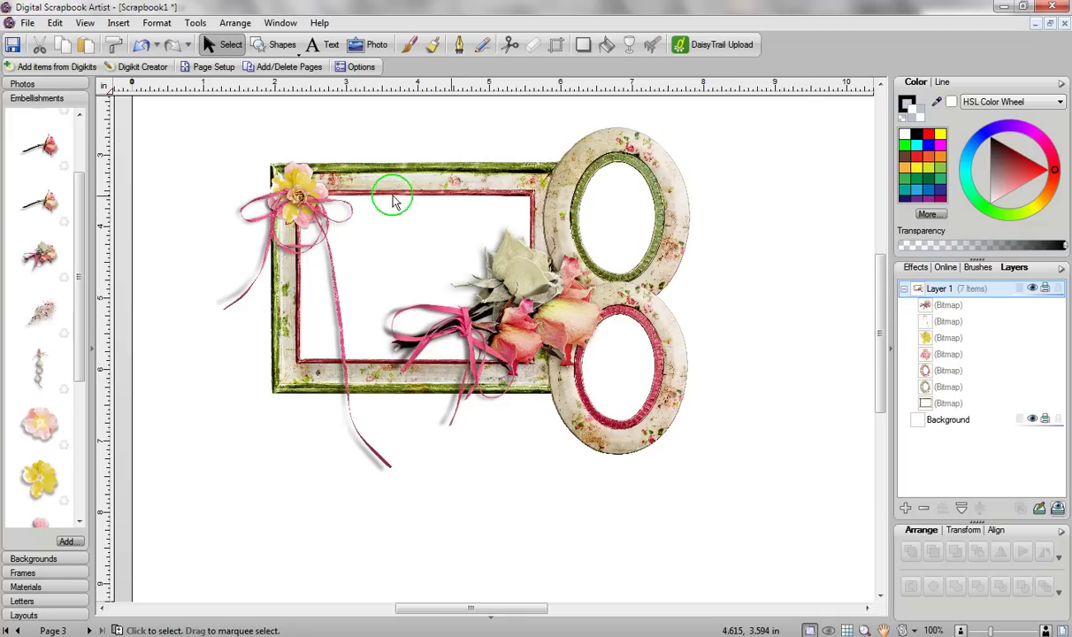
left_click_drag(155, 109, 779, 570)
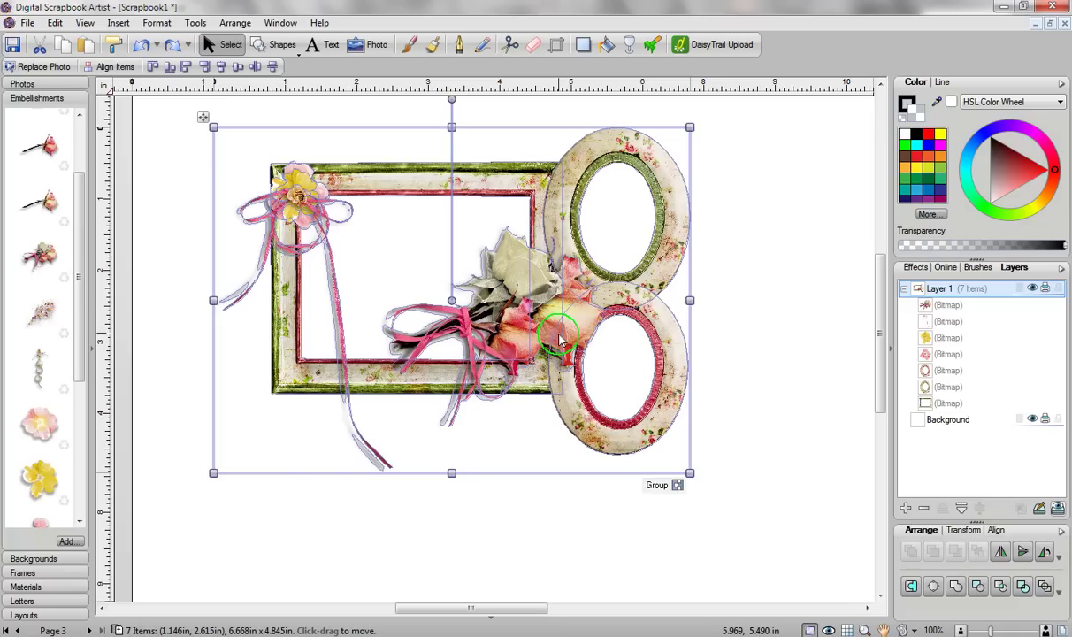
left_click(196, 23)
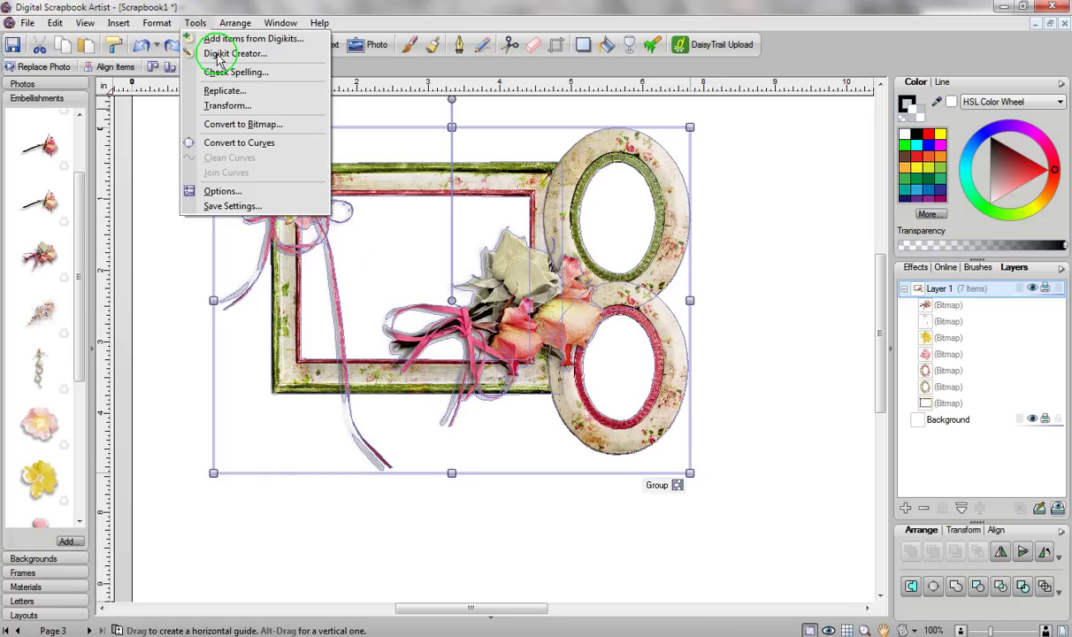
left_click(232, 124)
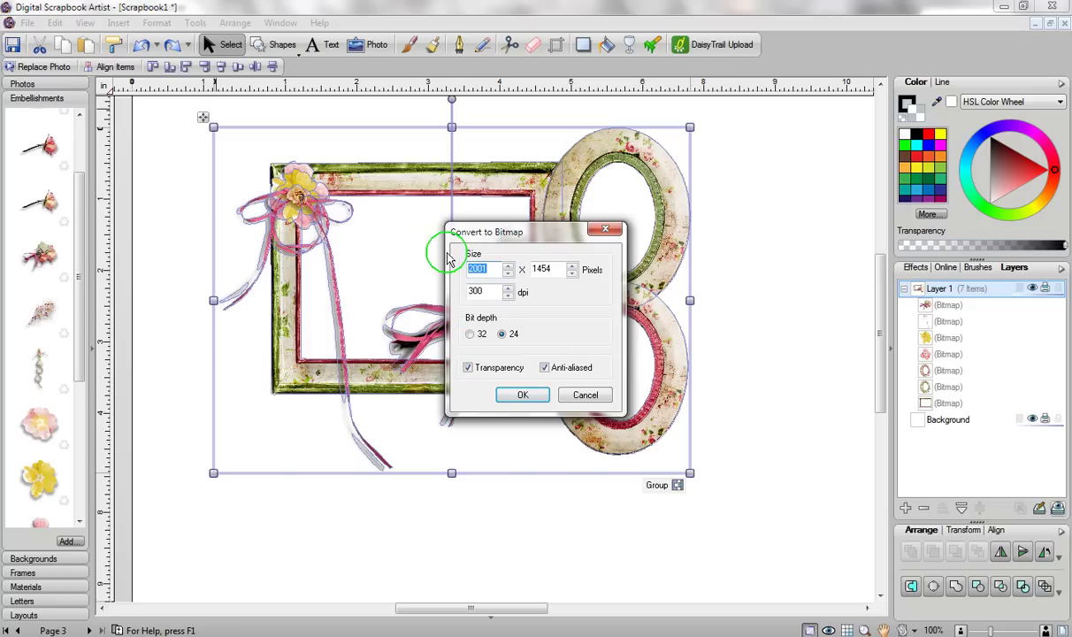
left_click(521, 397)
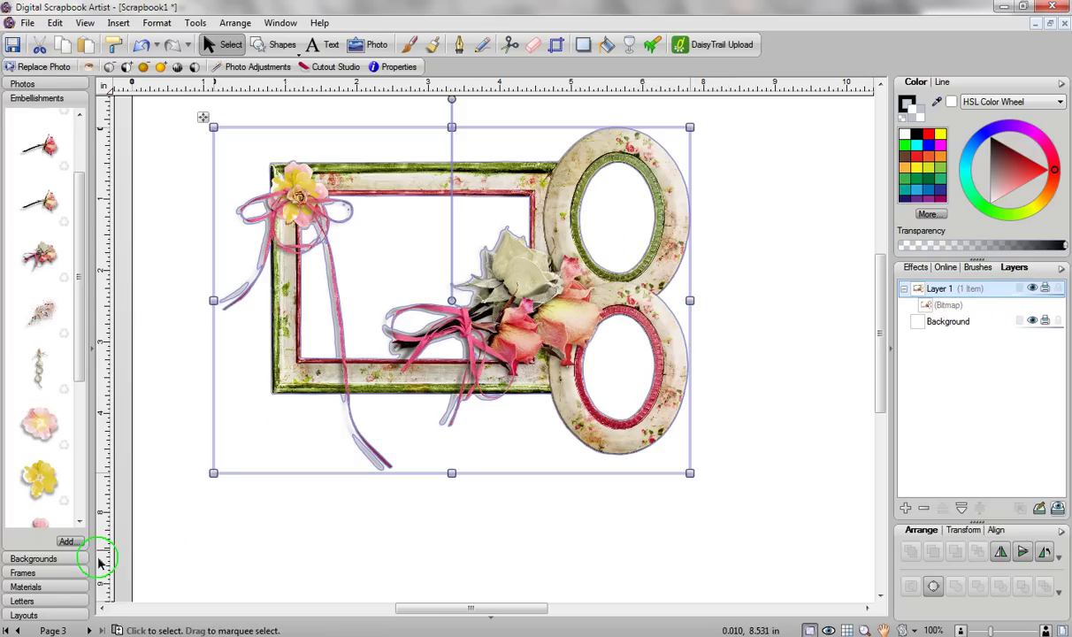
Add the combined cluster bitmap to the Frames collection.
left_click(22, 573)
left_click_drag(592, 210, 630, 351)
left_click_drag(398, 314, 46, 213)
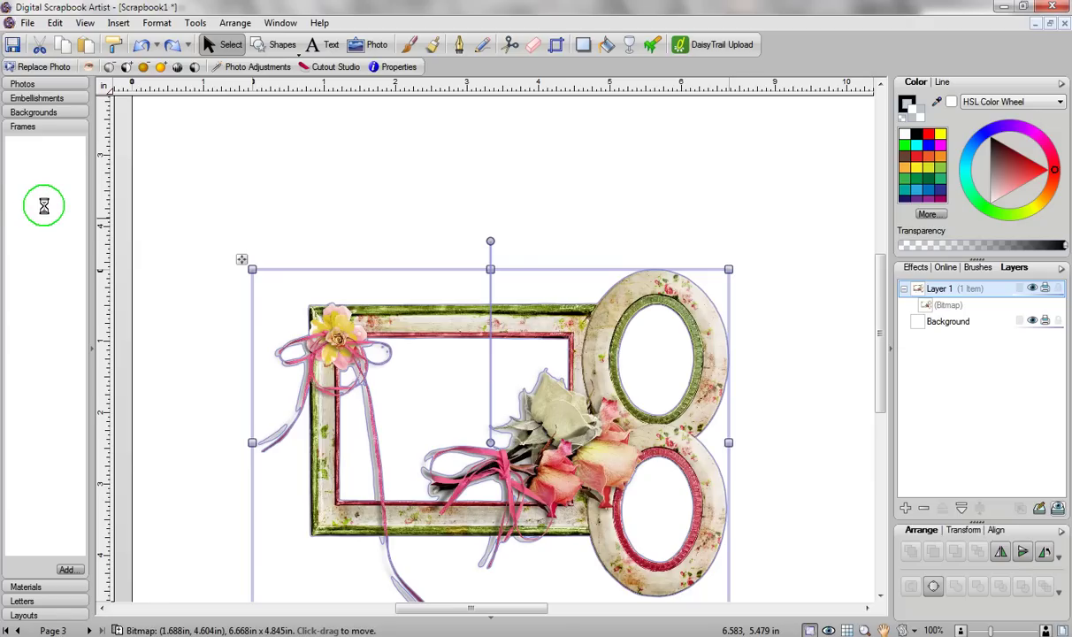
Shift the bitmap down, place the saved cluster frame above it and fill it with the squirrel-eating.jpg photo.
left_click_drag(466, 328, 422, 486)
left_click_drag(46, 161, 389, 257)
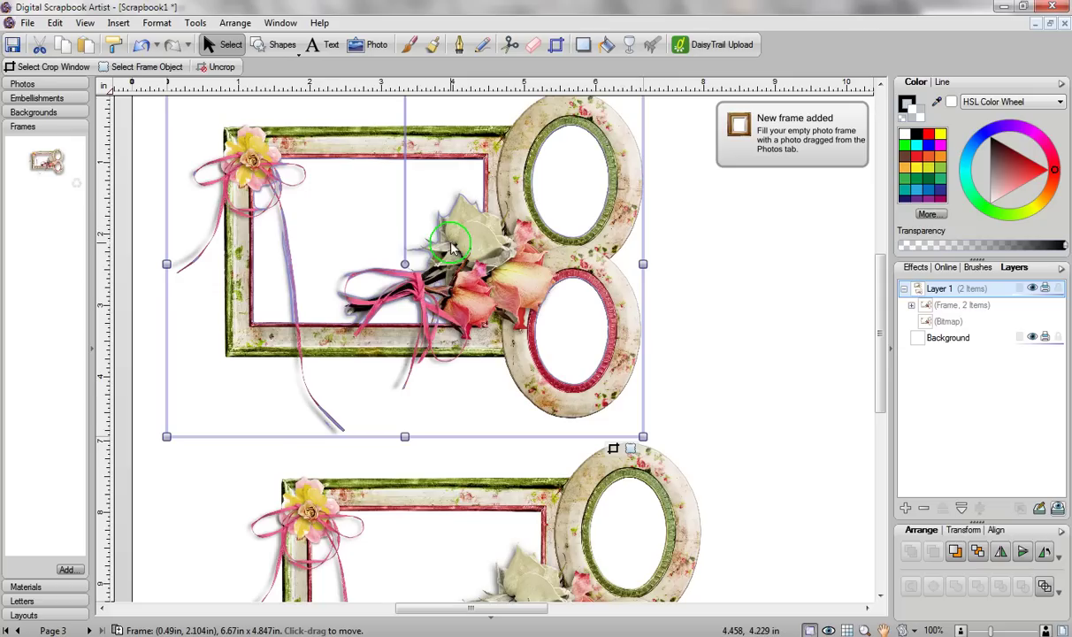
left_click(44, 232)
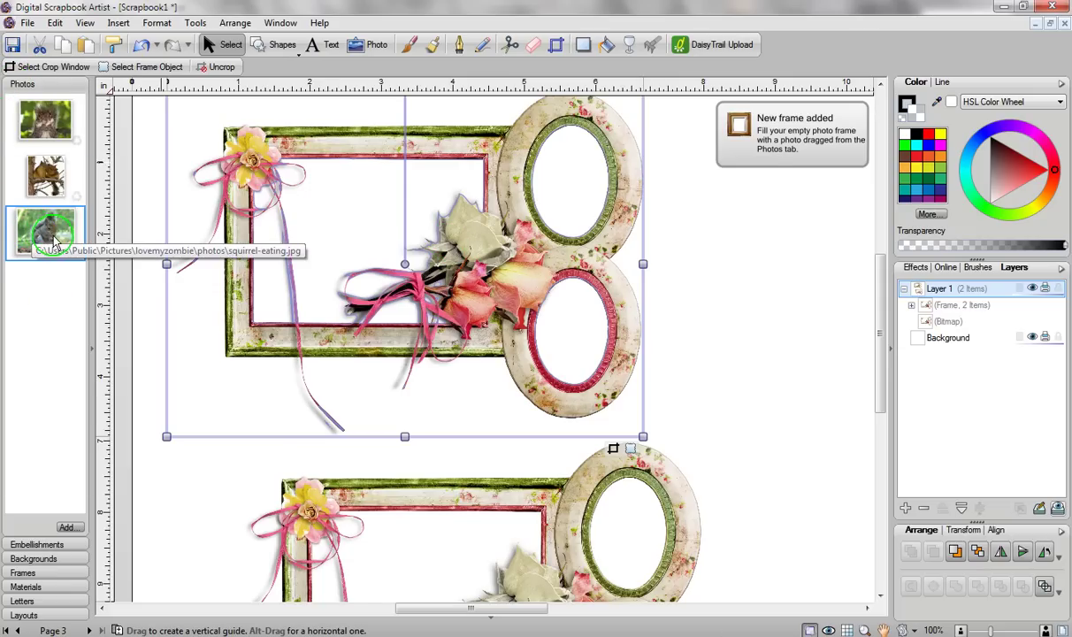
left_click_drag(52, 232, 26, 223)
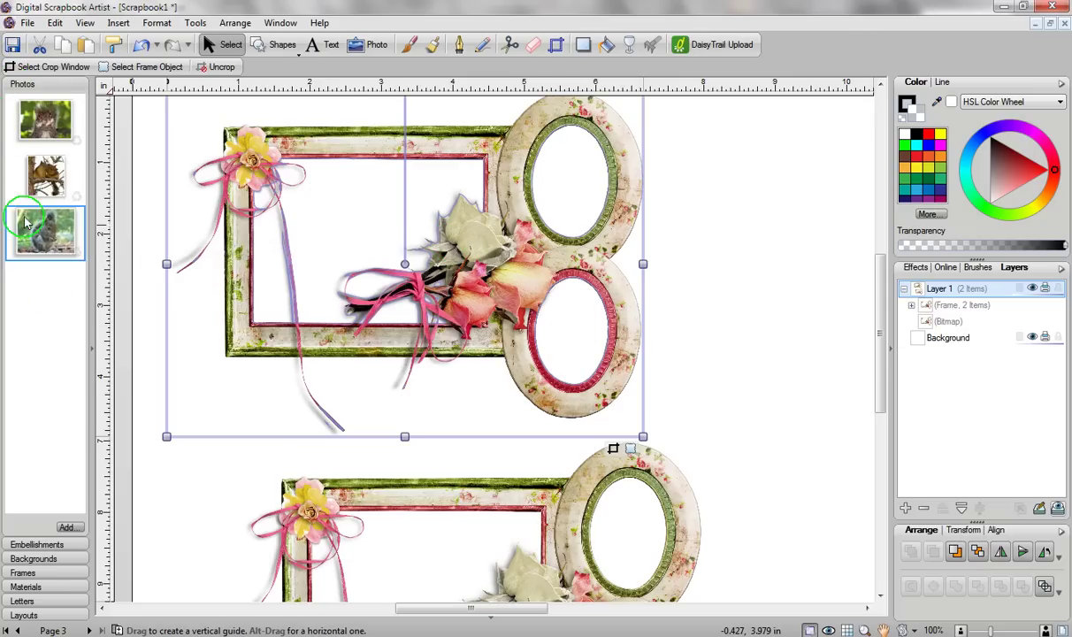
left_click_drag(263, 250, 577, 328)
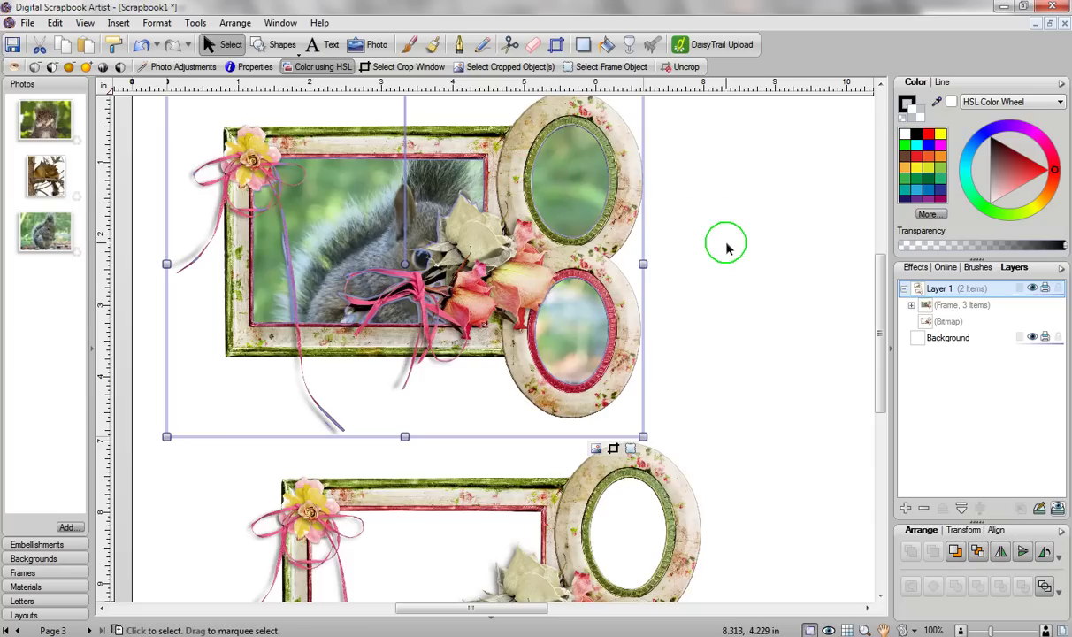
Delete the photo-filled frame and move the cluster bitmap back up the page.
key("Delete")
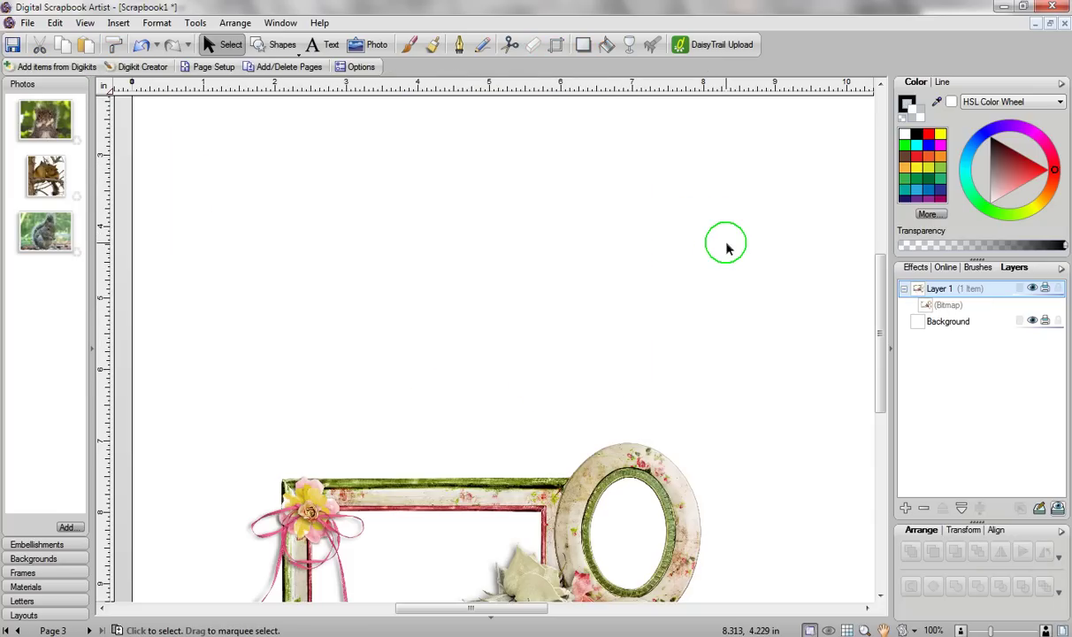
left_click_drag(456, 498, 526, 206)
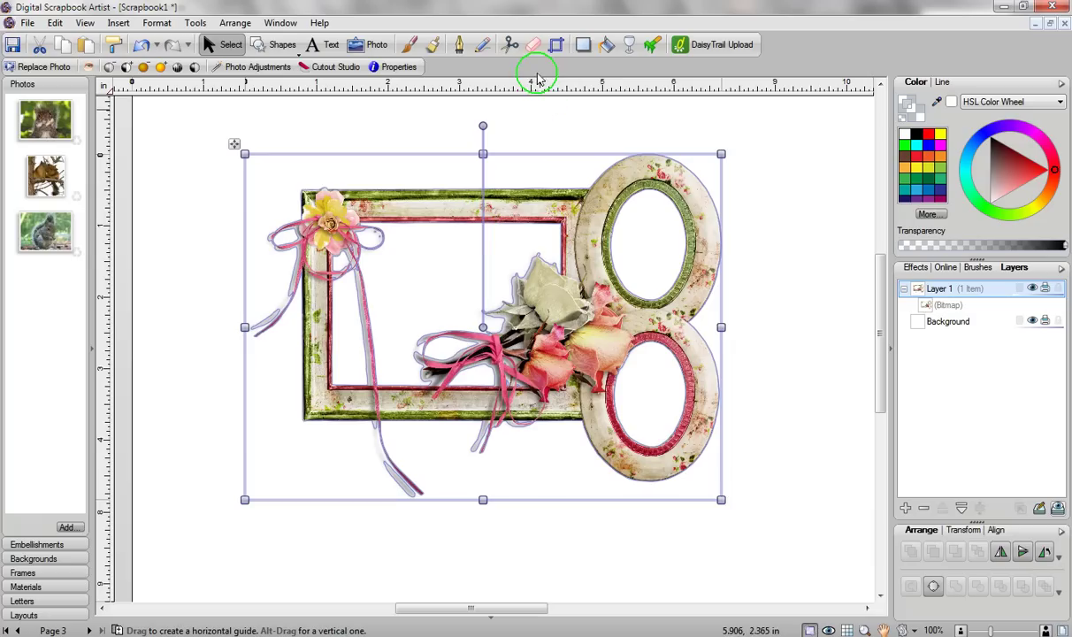
Use Straight scissors to cut the bitmap freehand around the green oval and between the rectangle and the red oval.
left_click(510, 46)
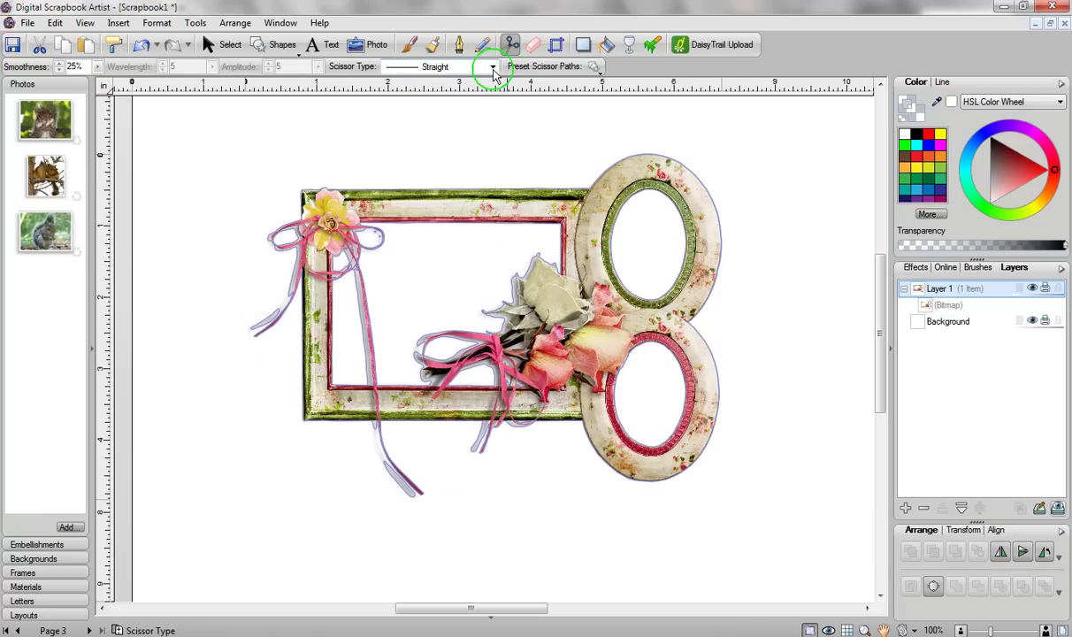
left_click(494, 69)
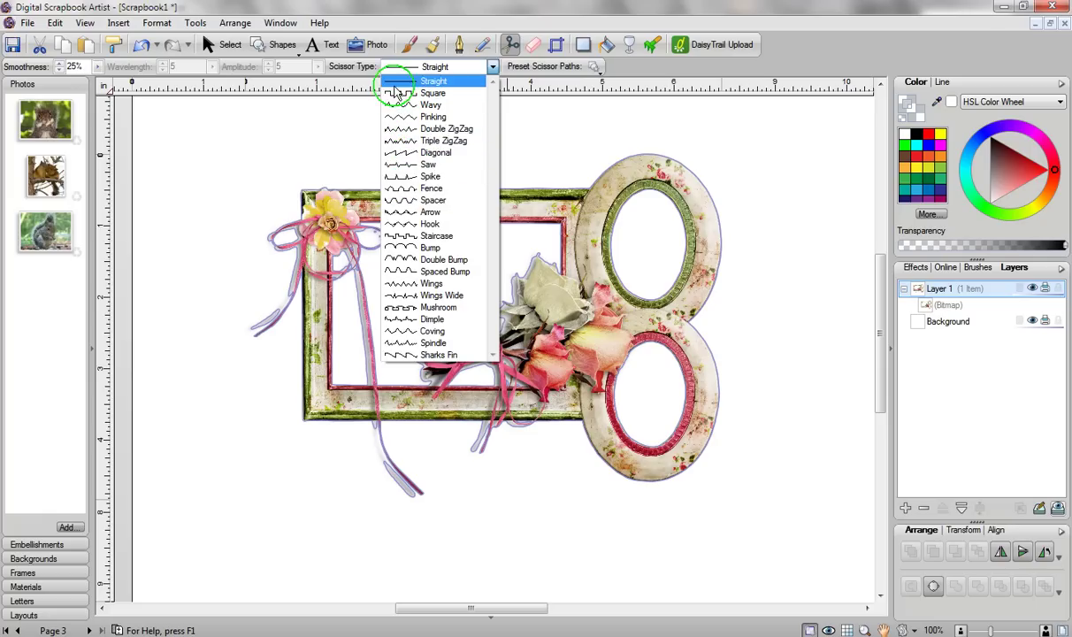
left_click(435, 81)
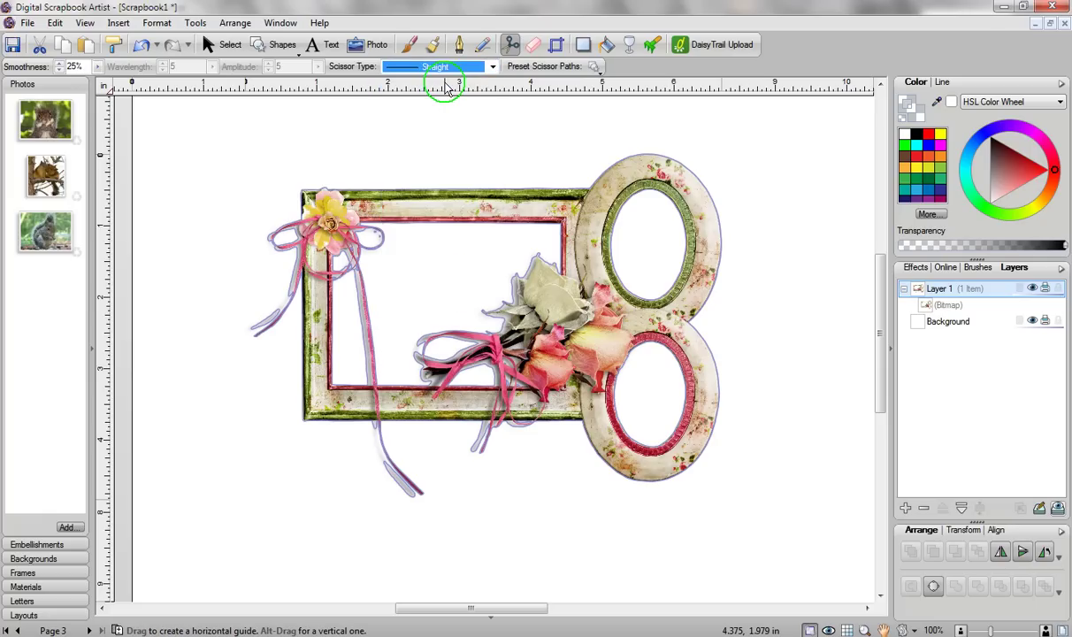
left_click(15, 75)
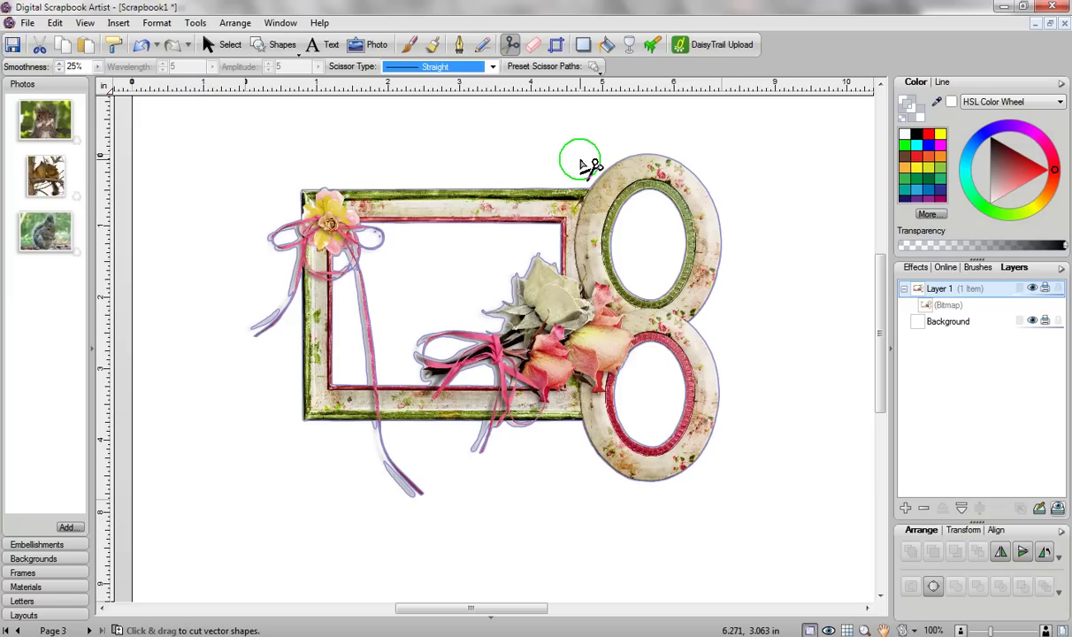
mouse_move(581, 163)
left_mouse_down()
mouse_move(587, 247)
mouse_move(618, 297)
mouse_move(677, 324)
mouse_move(776, 334)
left_mouse_up()
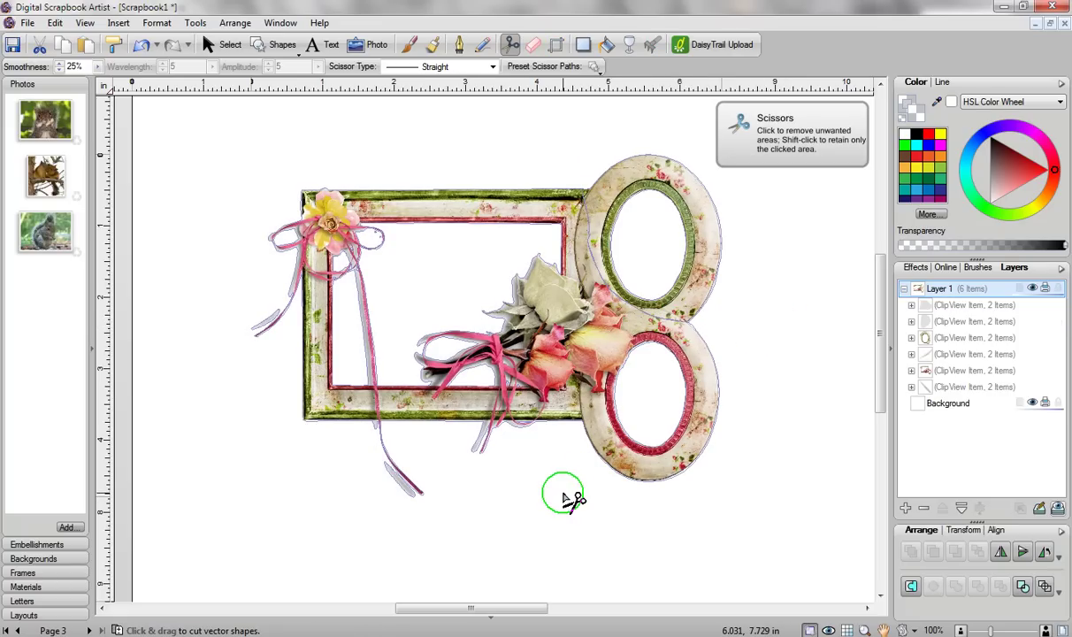
left_click_drag(563, 492, 578, 414)
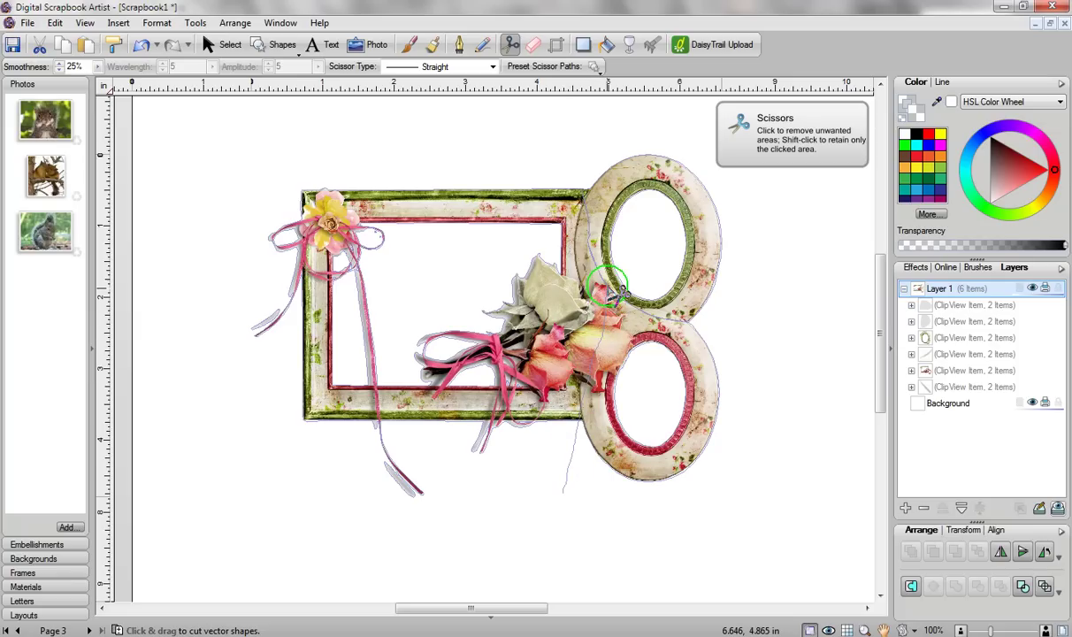
left_click_drag(623, 286, 624, 283)
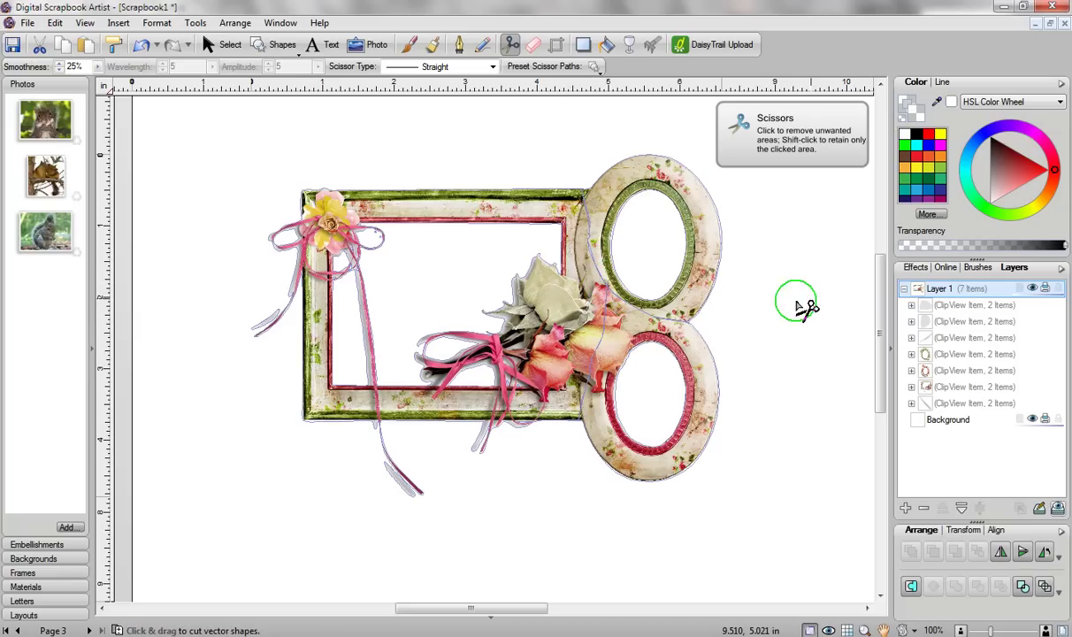
Separate the cut pieces by moving the rectangular piece left and the green oval piece up.
left_click(227, 45)
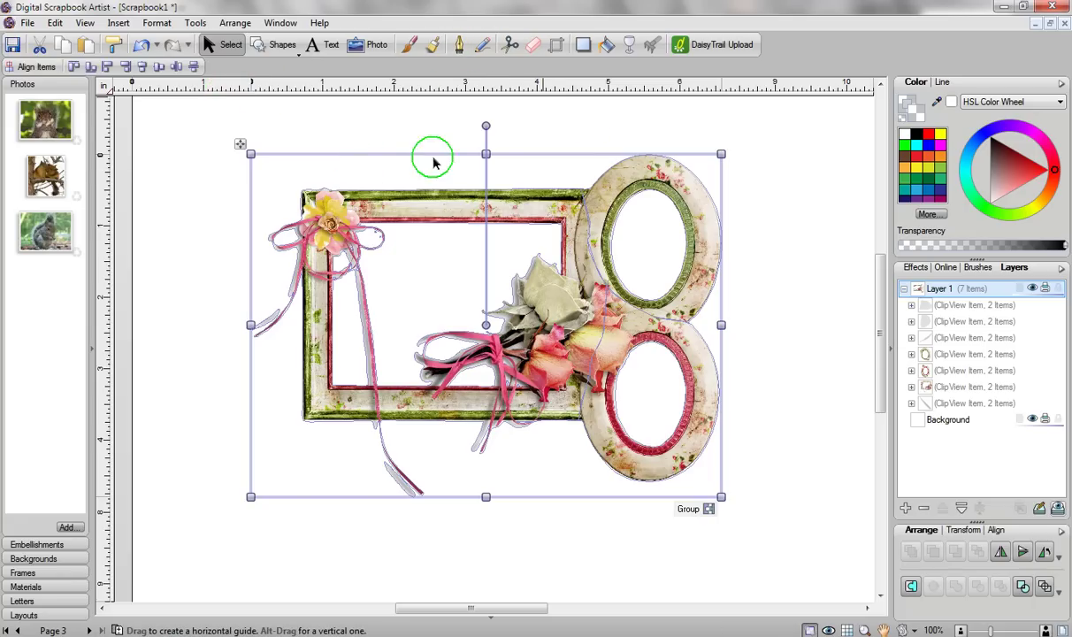
left_click(756, 208)
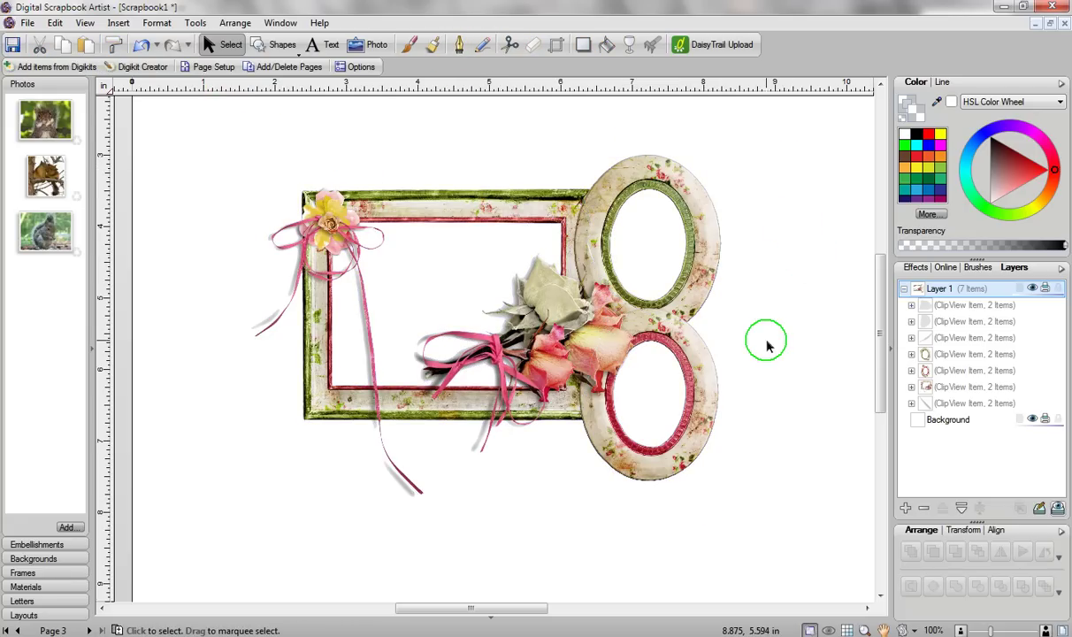
left_click(463, 196)
left_click_drag(468, 226, 381, 238)
left_click(612, 213)
left_click_drag(598, 235, 598, 188)
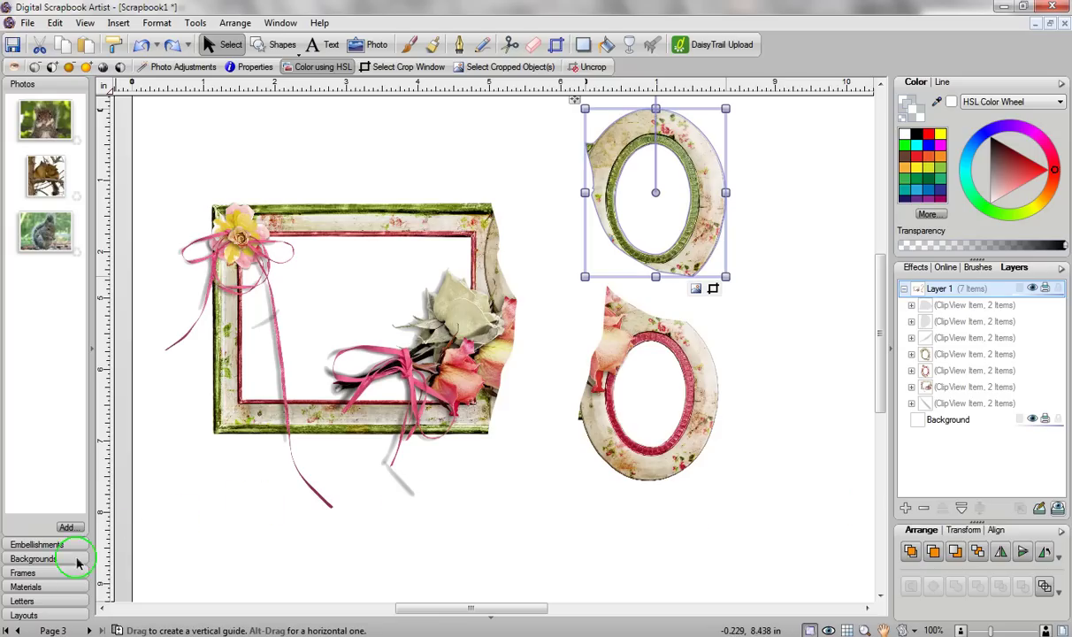
Add the cut rectangular piece to the Frames collection.
left_click(44, 573)
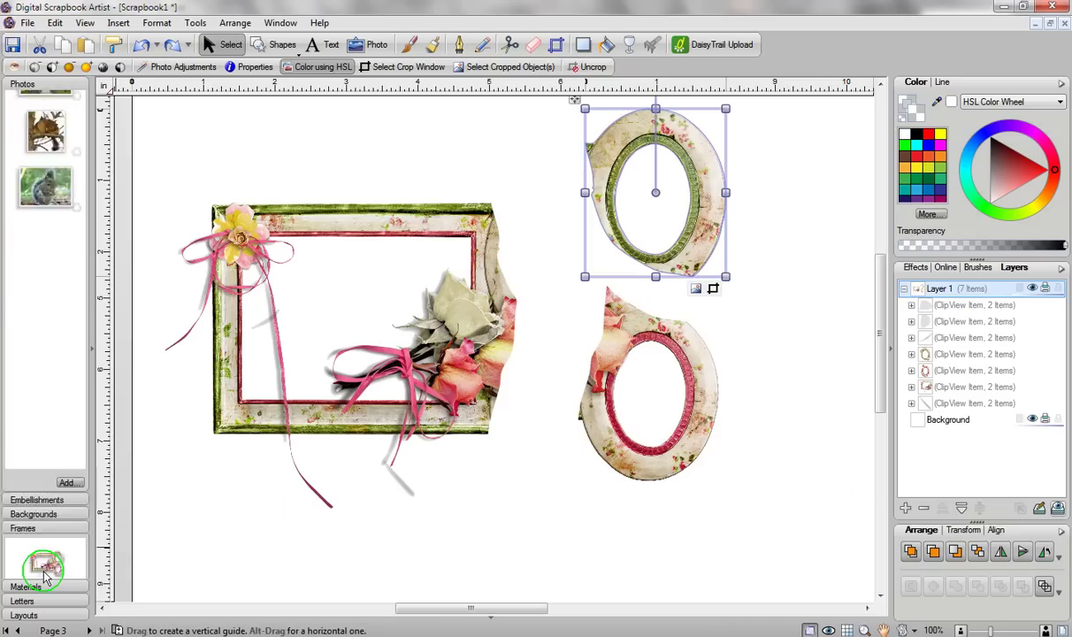
left_click(362, 228)
left_click_drag(426, 226, 98, 215)
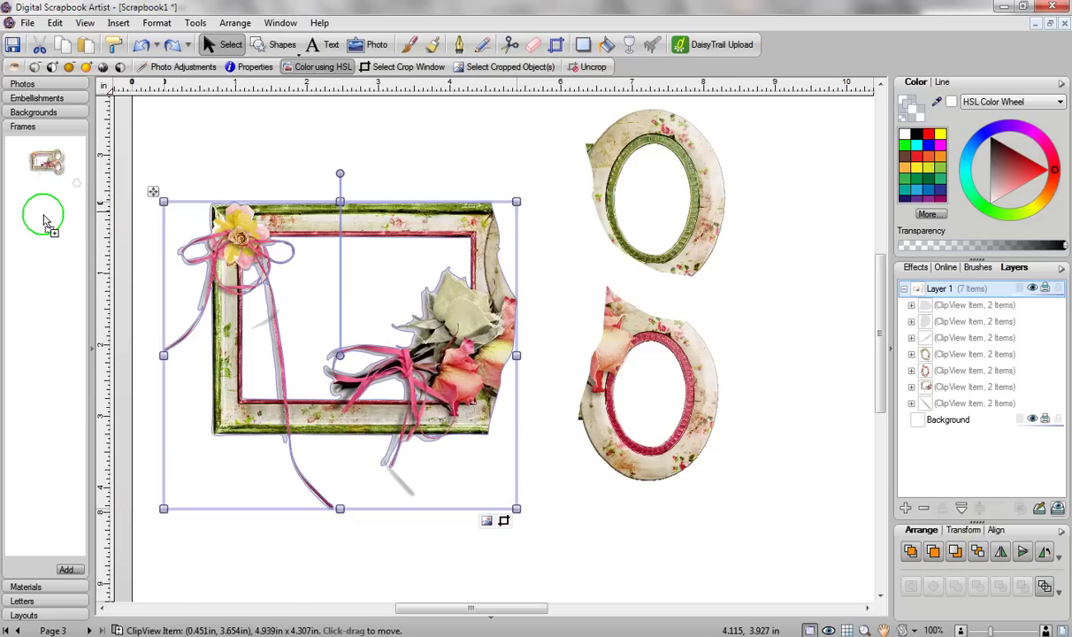
left_click(16, 241)
Delete the rectangular piece and the two leftover shadow scraps from the page.
key("Delete")
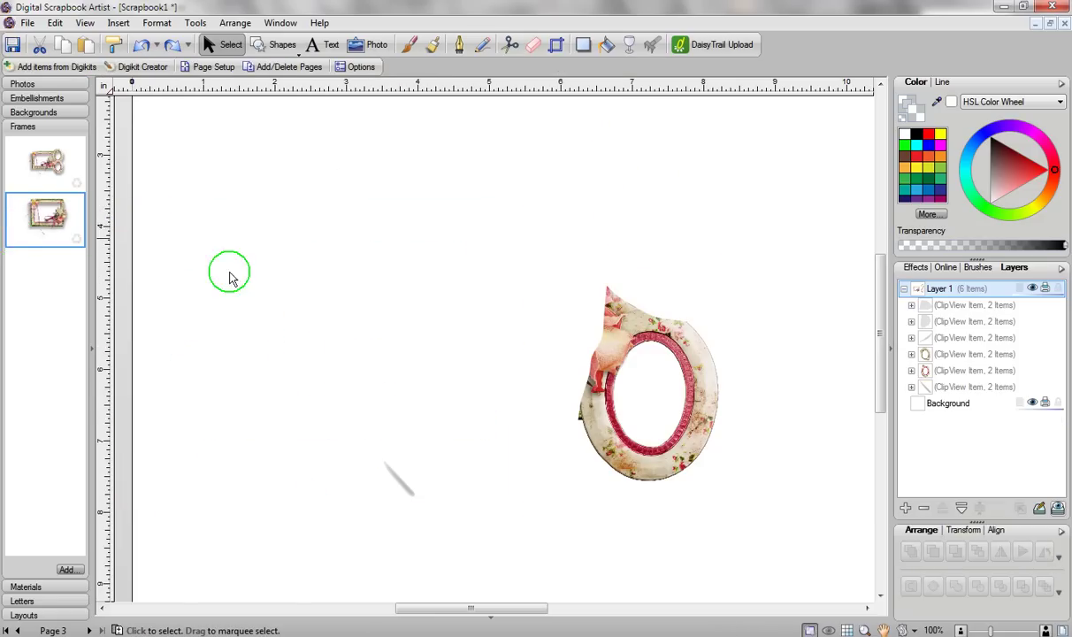
left_click_drag(196, 256, 497, 570)
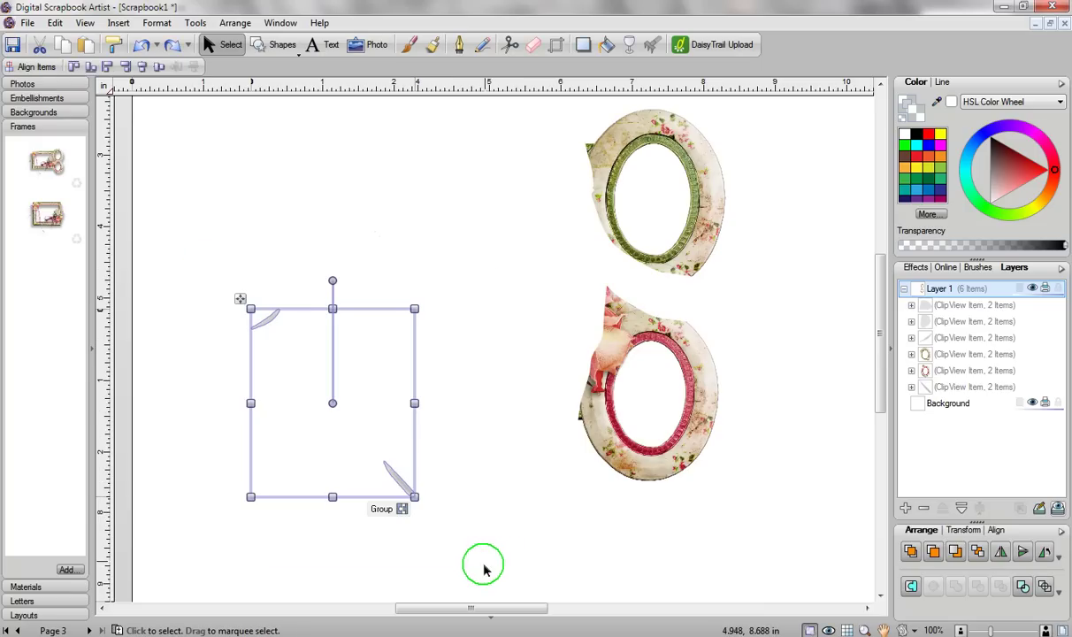
key("Delete")
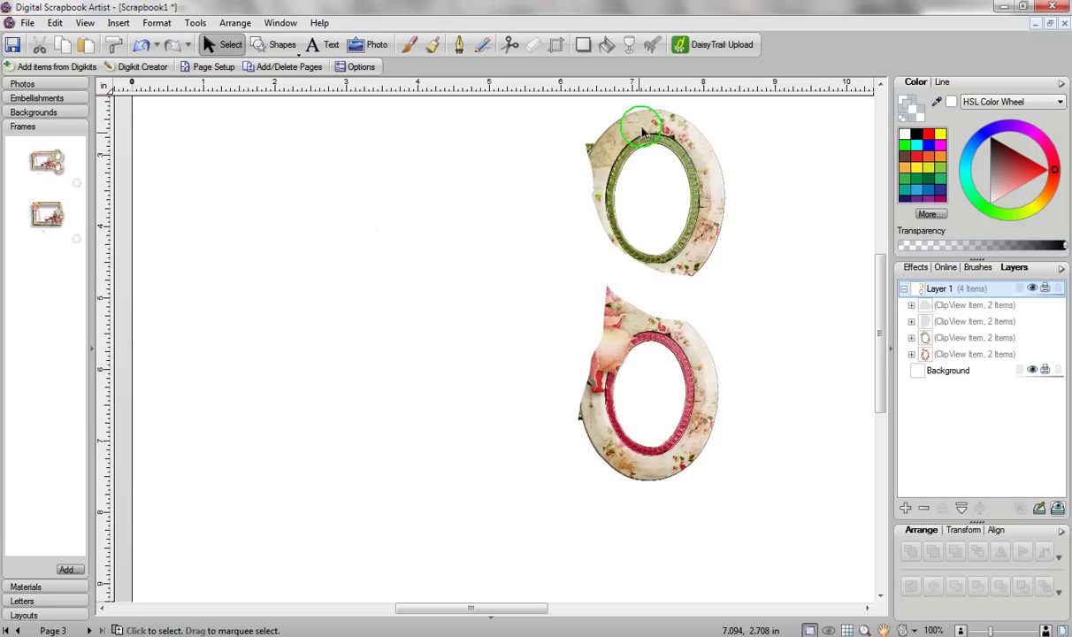
Add the green oval and red oval pieces to the Frames collection and delete both from the page.
left_click_drag(675, 130, 53, 284)
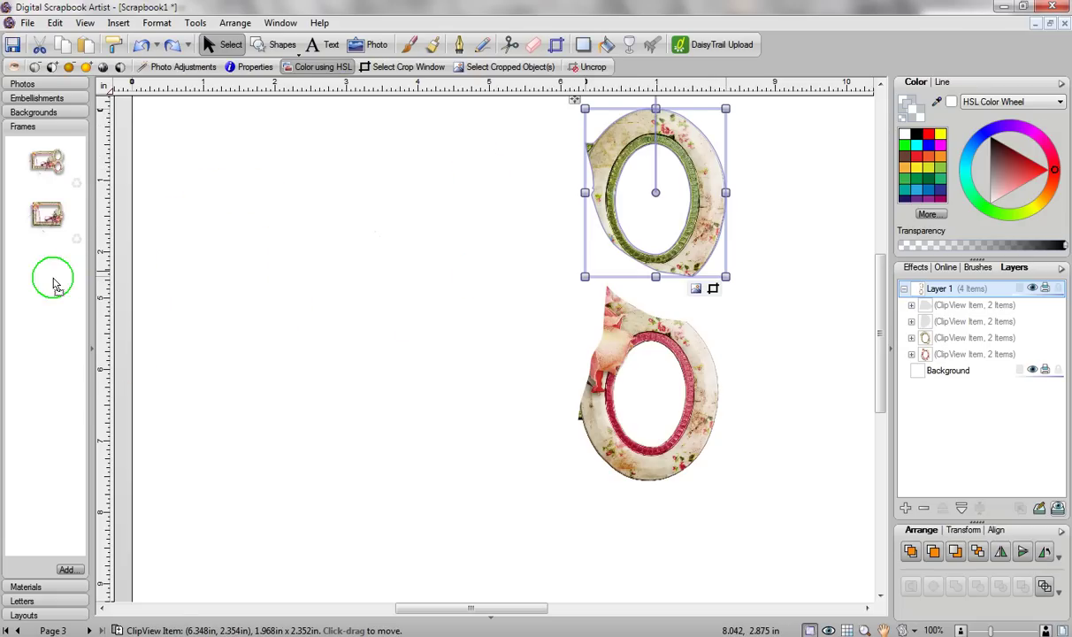
left_click_drag(659, 326, 36, 375)
left_click_drag(803, 552, 434, 88)
key("Delete")
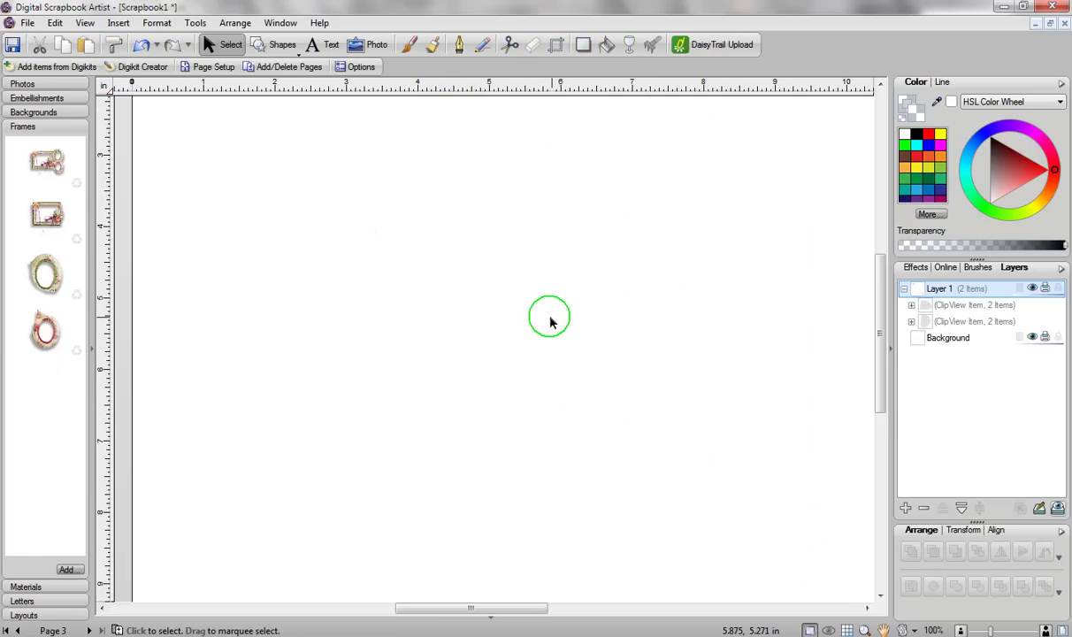
Place the rectangular, green oval and red oval frames from the Frames collection onto the page.
left_click_drag(46, 215, 285, 309)
left_click_drag(46, 274, 620, 198)
left_click_drag(46, 332, 706, 398)
Fit the green oval against the rectangle's upper right corner and the red oval below it, rejoining the rose cluster along the cuts.
left_click_drag(581, 163, 580, 91)
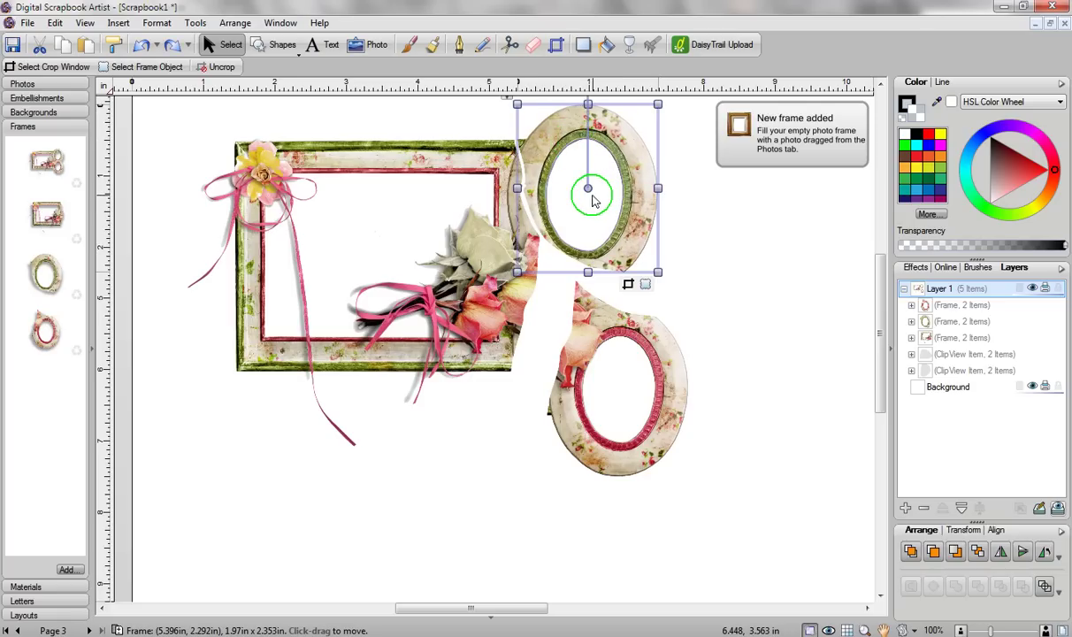
mouse_move(592, 201)
left_mouse_down()
mouse_move(585, 264)
mouse_move(590, 201)
left_mouse_up()
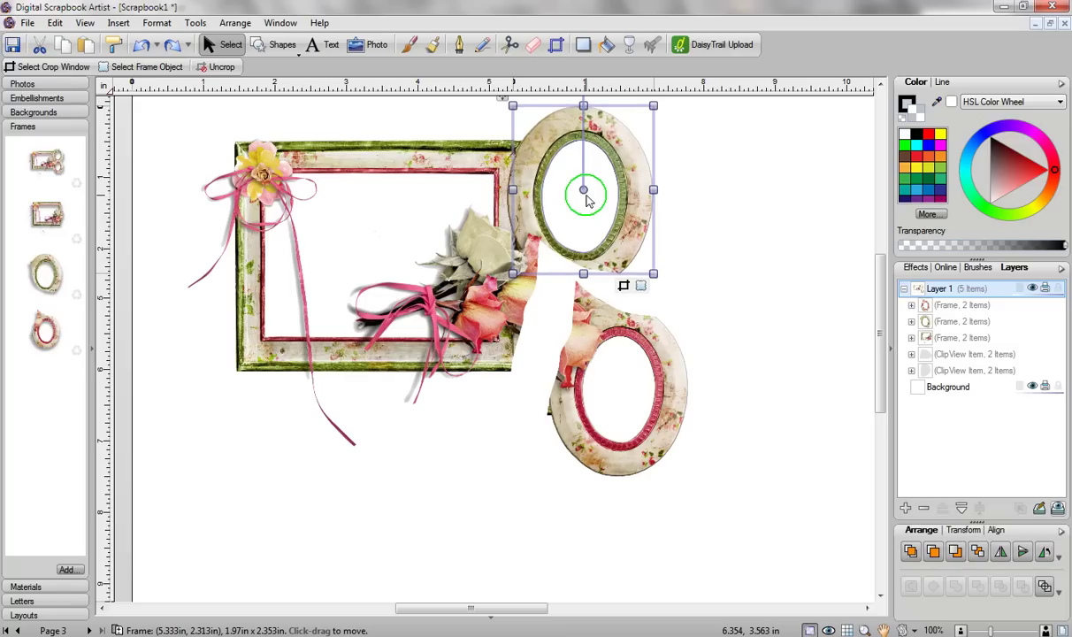
left_click(609, 327)
left_click_drag(608, 328, 576, 302)
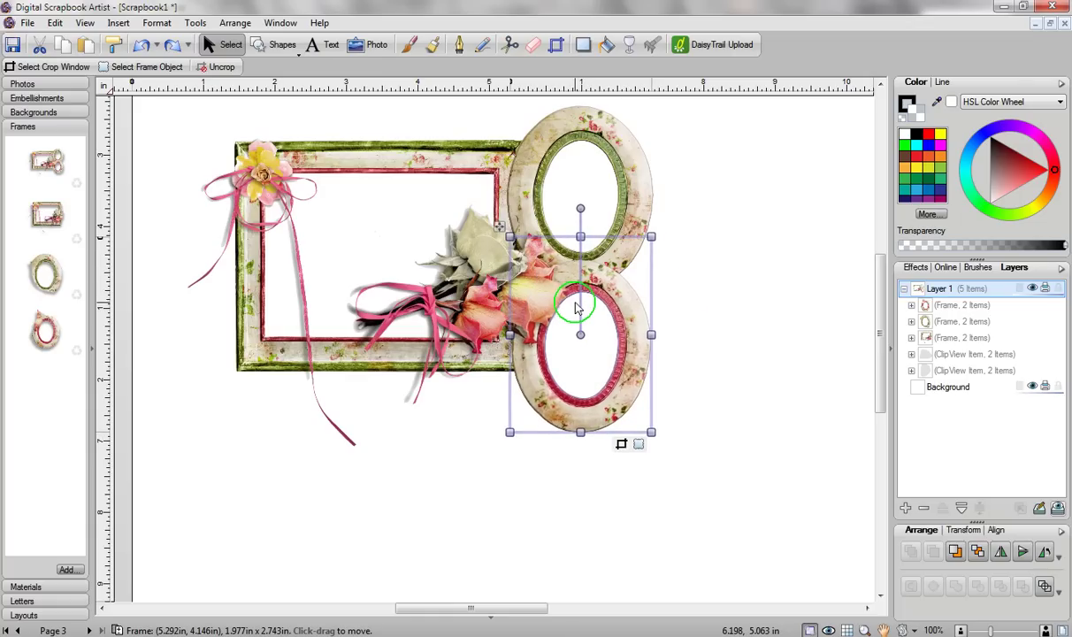
left_click(770, 276)
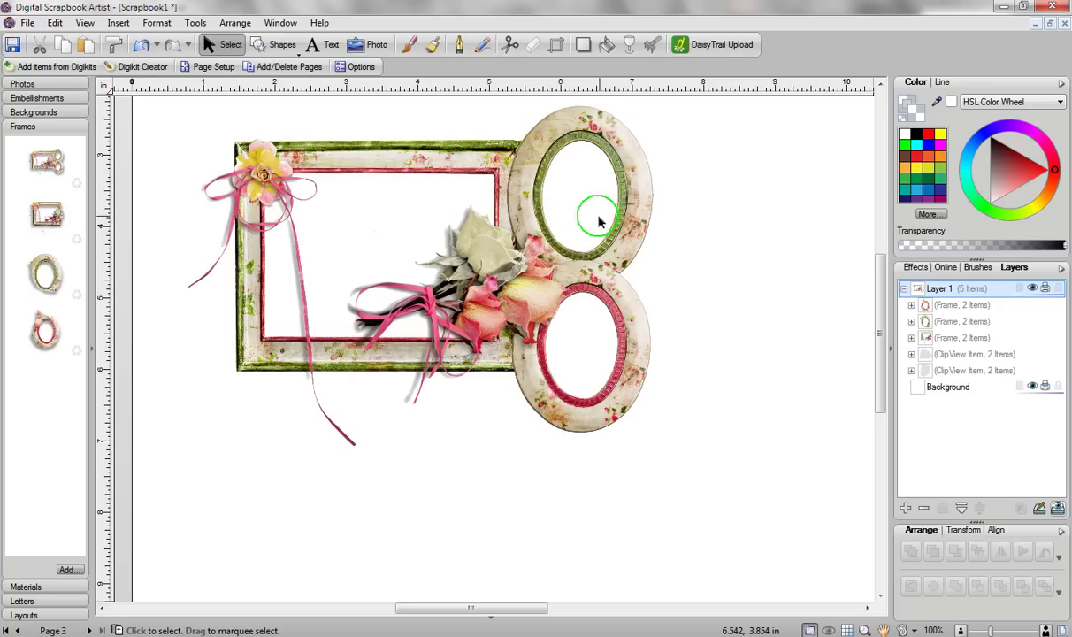
Fill the green oval with the two-squirrel photo, the red oval with the grey squirrel photo, and the rectangle with the squirrel close-up.
left_click(32, 88)
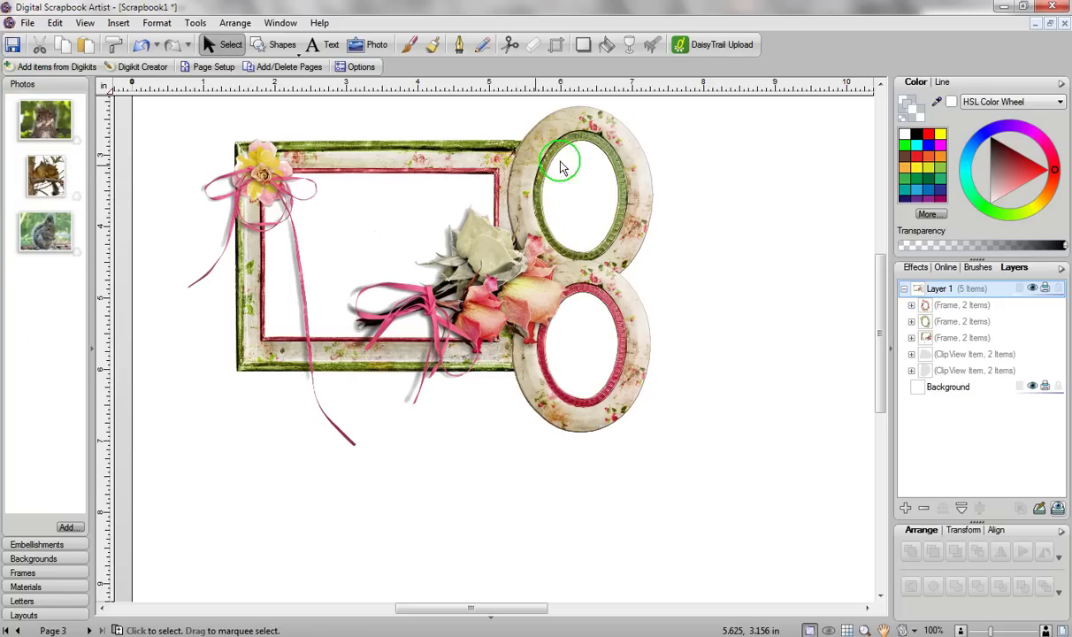
left_click_drag(121, 177, 580, 192)
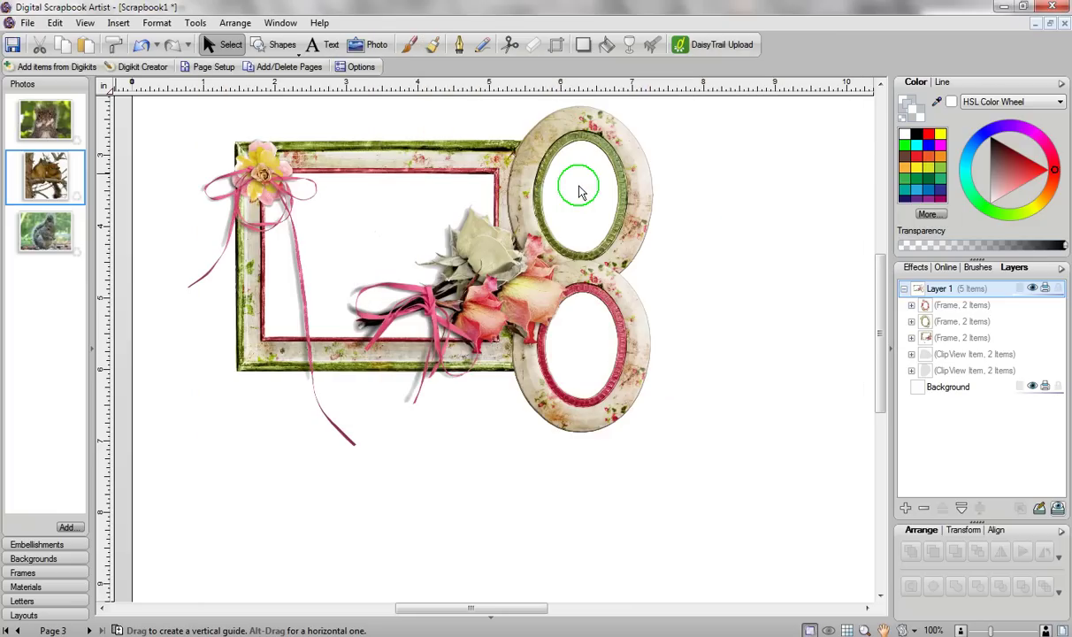
left_click(785, 223)
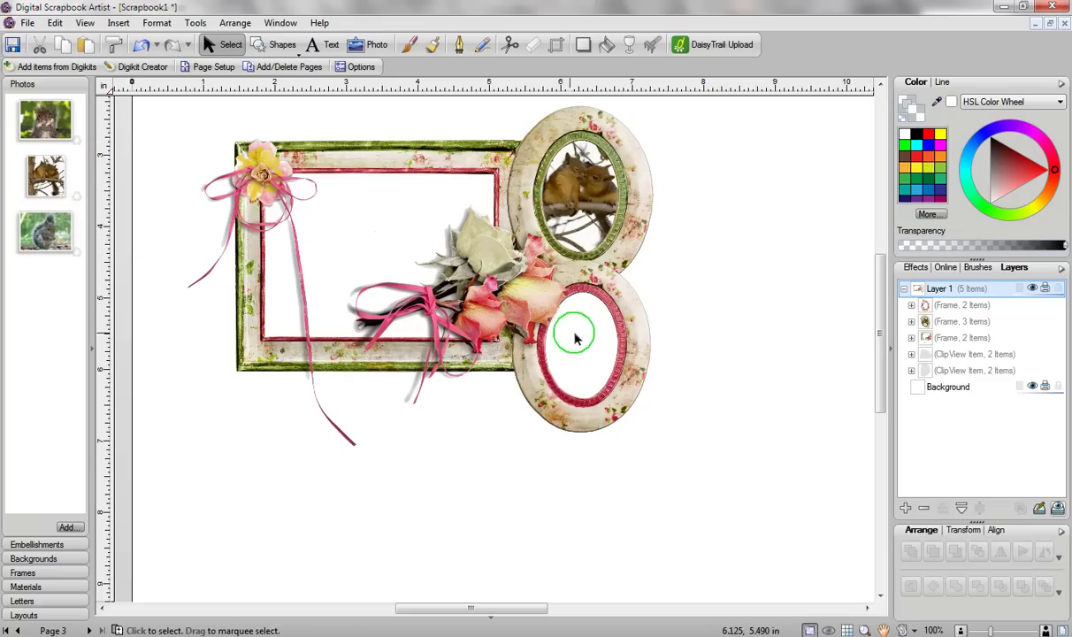
left_click_drag(80, 217, 581, 341)
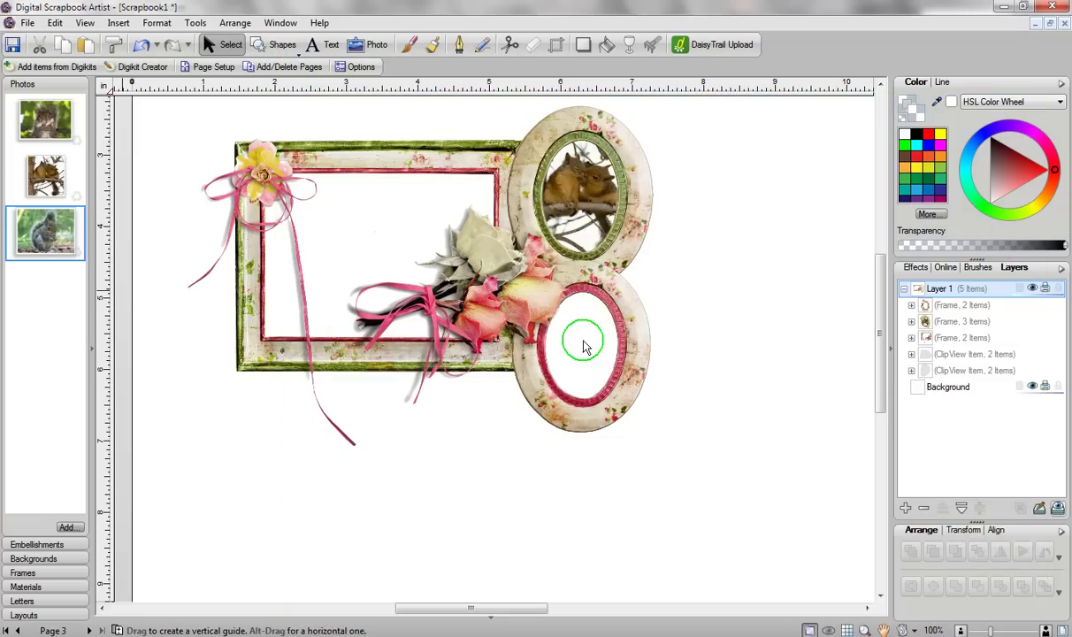
left_click(413, 395)
left_click(883, 272)
left_click_drag(81, 124, 332, 204)
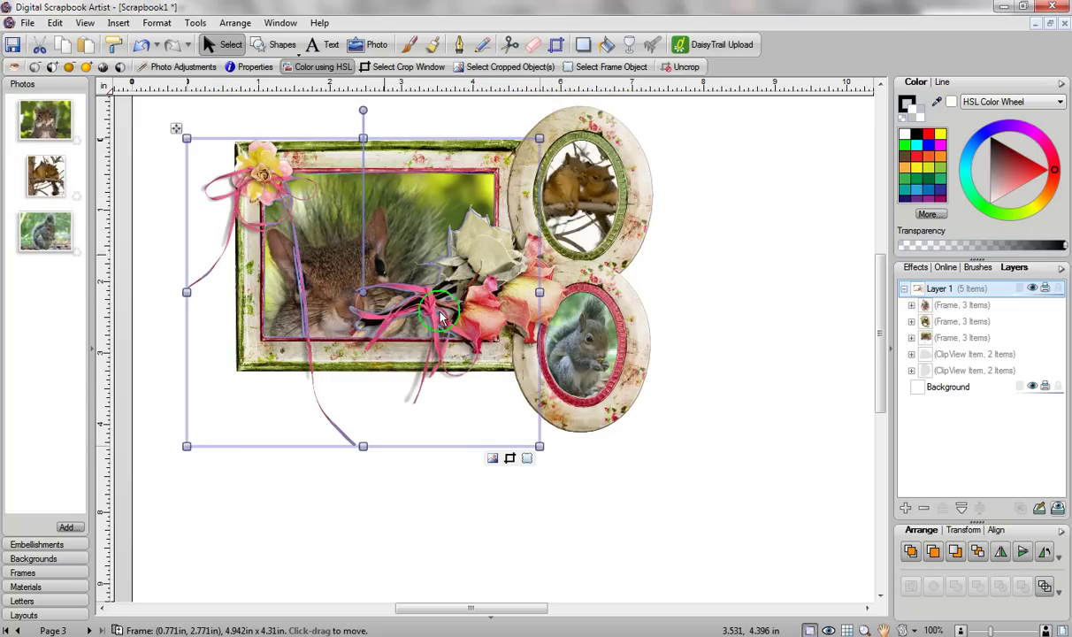
Zoom out and reposition the photo inside the rectangular frame so the squirrel's whole face and peanut fit the opening.
left_click(510, 460)
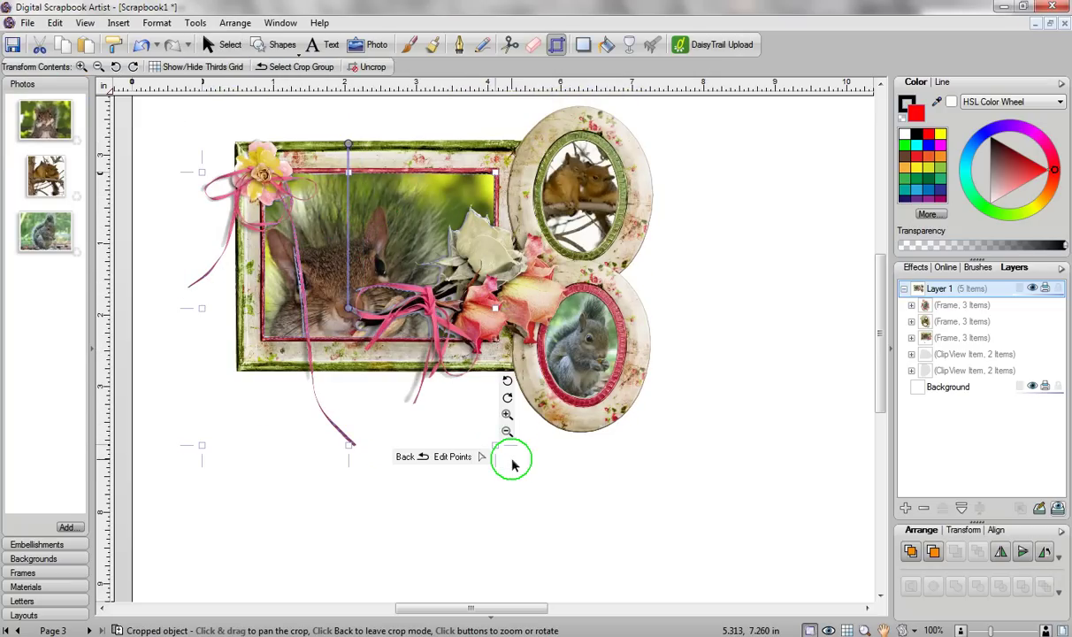
left_click_drag(370, 182, 413, 183)
left_click(508, 430)
left_click(507, 431)
left_click(508, 431)
left_click_drag(366, 236, 352, 162)
left_click(733, 289)
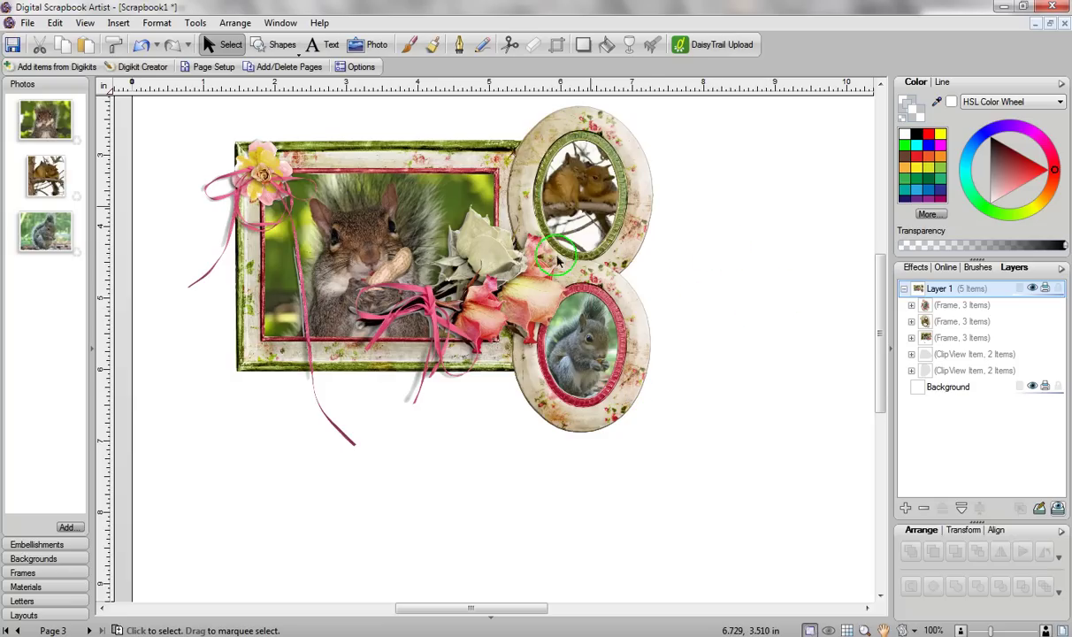
Group the three photo-filled frames into a single object.
left_click_drag(146, 115, 676, 495)
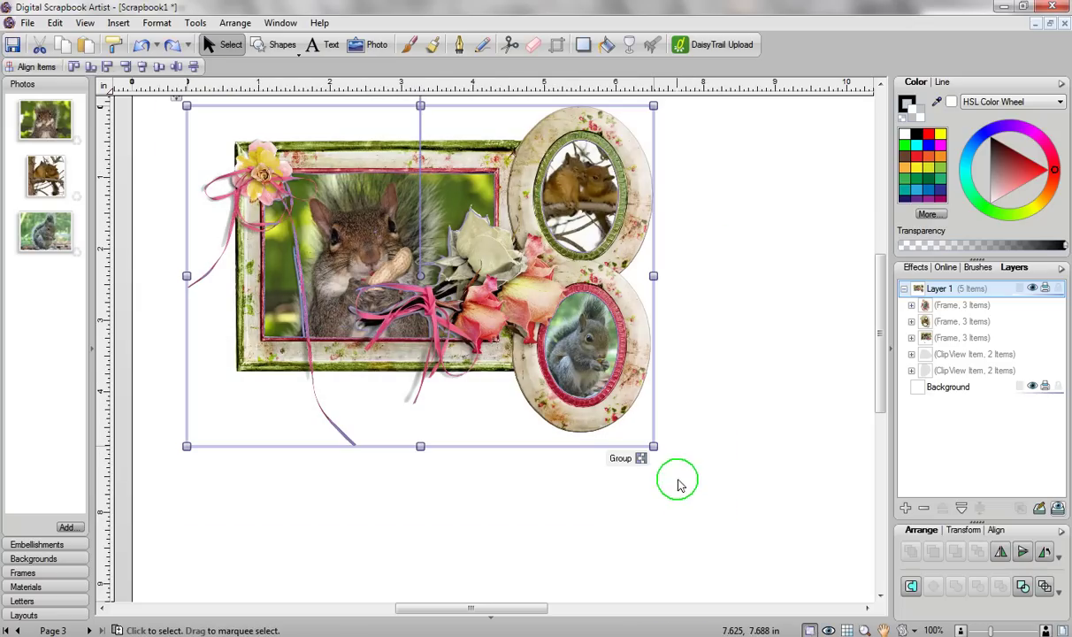
left_click(630, 460)
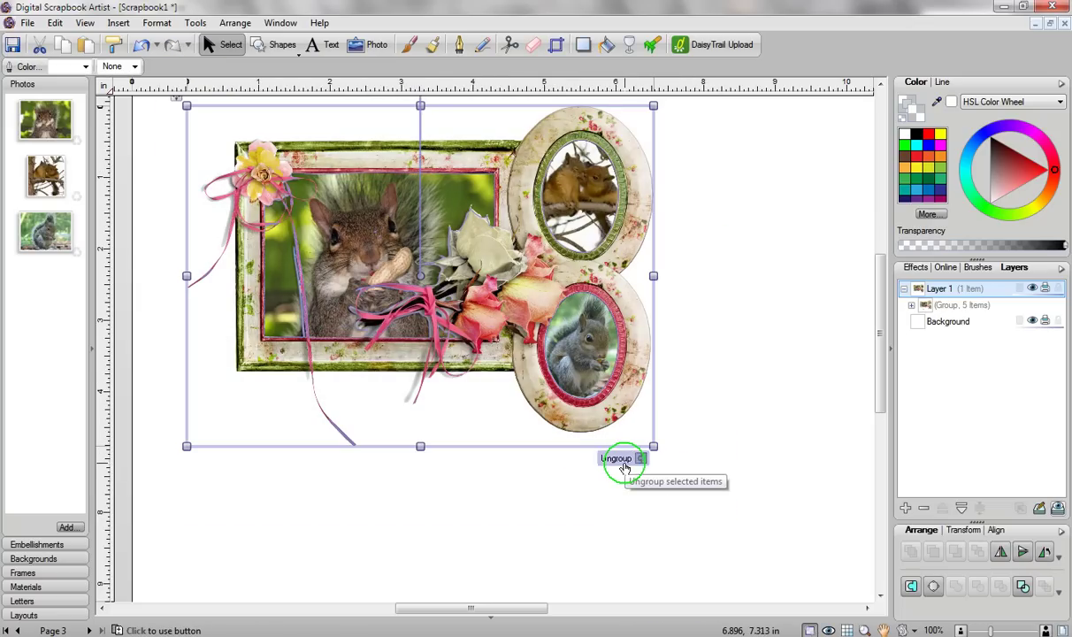
left_click(767, 311)
Rotate the grouped frame cluster about 5° counterclockwise and shift it slightly down the page.
left_click(348, 270)
mouse_move(348, 212)
left_mouse_down()
mouse_move(425, 287)
mouse_move(281, 299)
mouse_move(455, 264)
mouse_move(347, 250)
mouse_move(354, 232)
left_mouse_up()
left_click_drag(411, 120, 513, 84)
left_click(690, 232)
left_click(616, 217)
left_click_drag(655, 127, 686, 120)
left_click(795, 261)
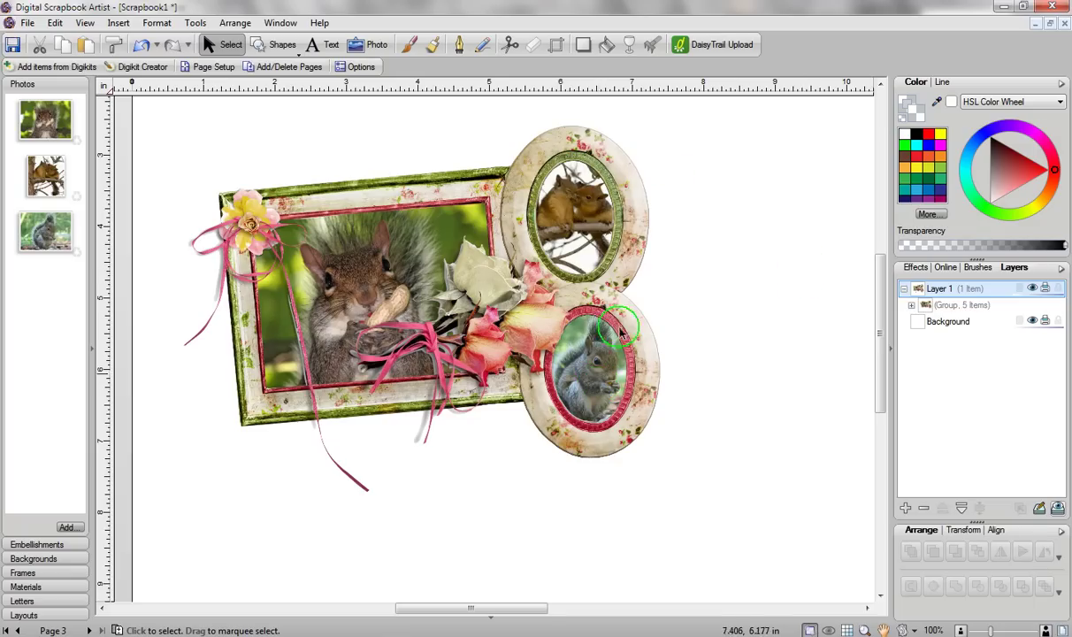
left_click(598, 292)
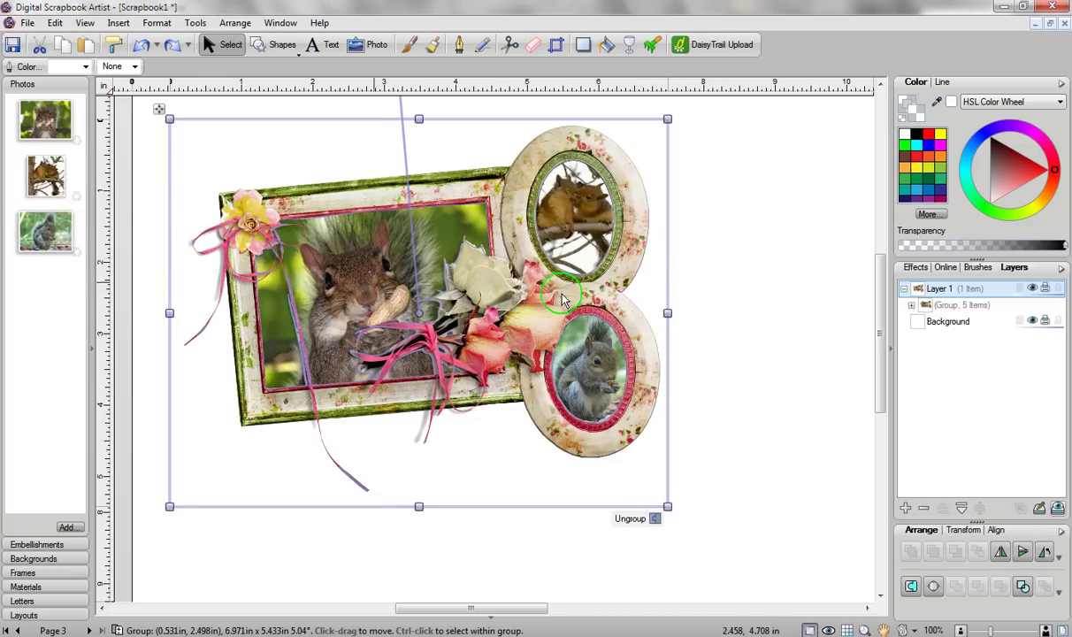
left_click(800, 328)
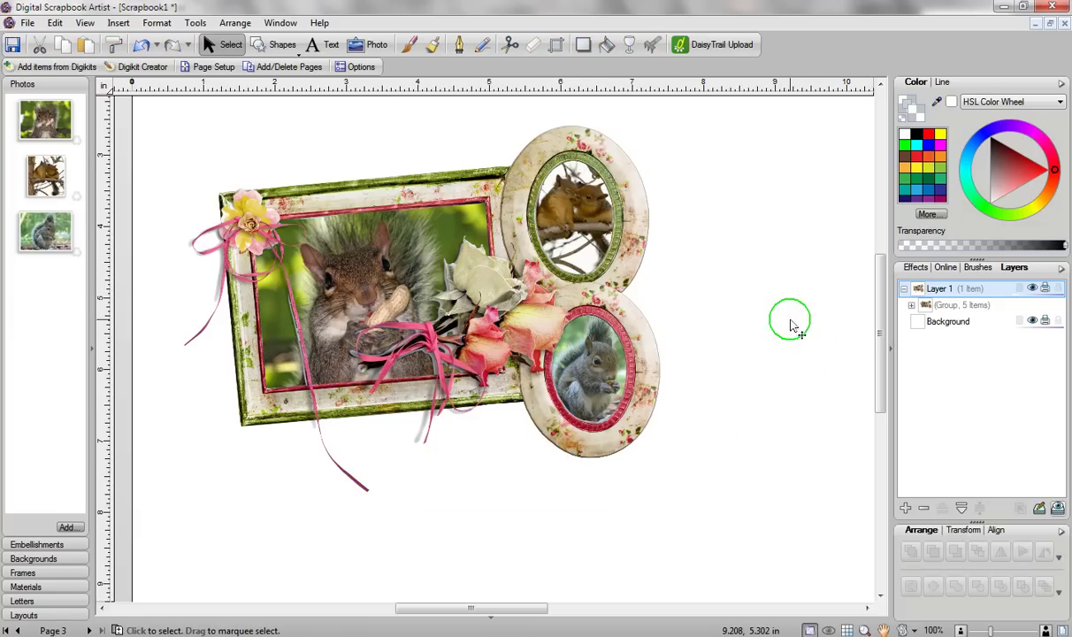